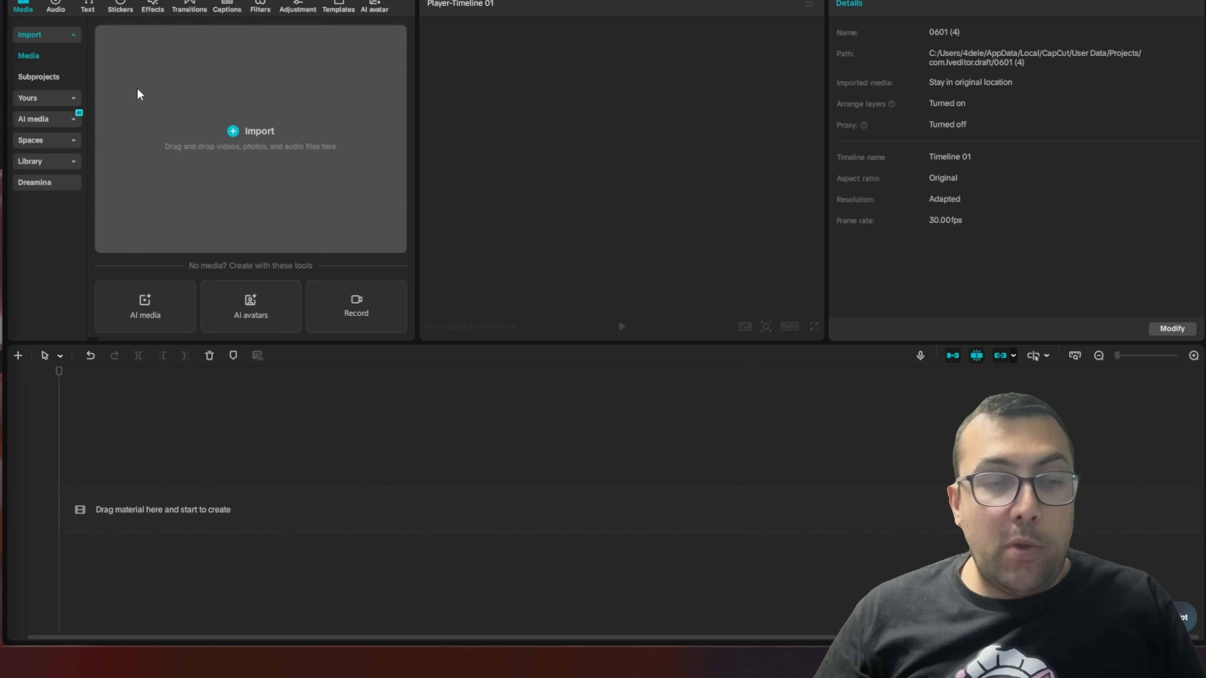
# Generate an AI image of a man in white tshirt and jeans in a grocery fruit aisle, with a red-jacketed man behind looking at fruit
pyautogui.click(61, 120)
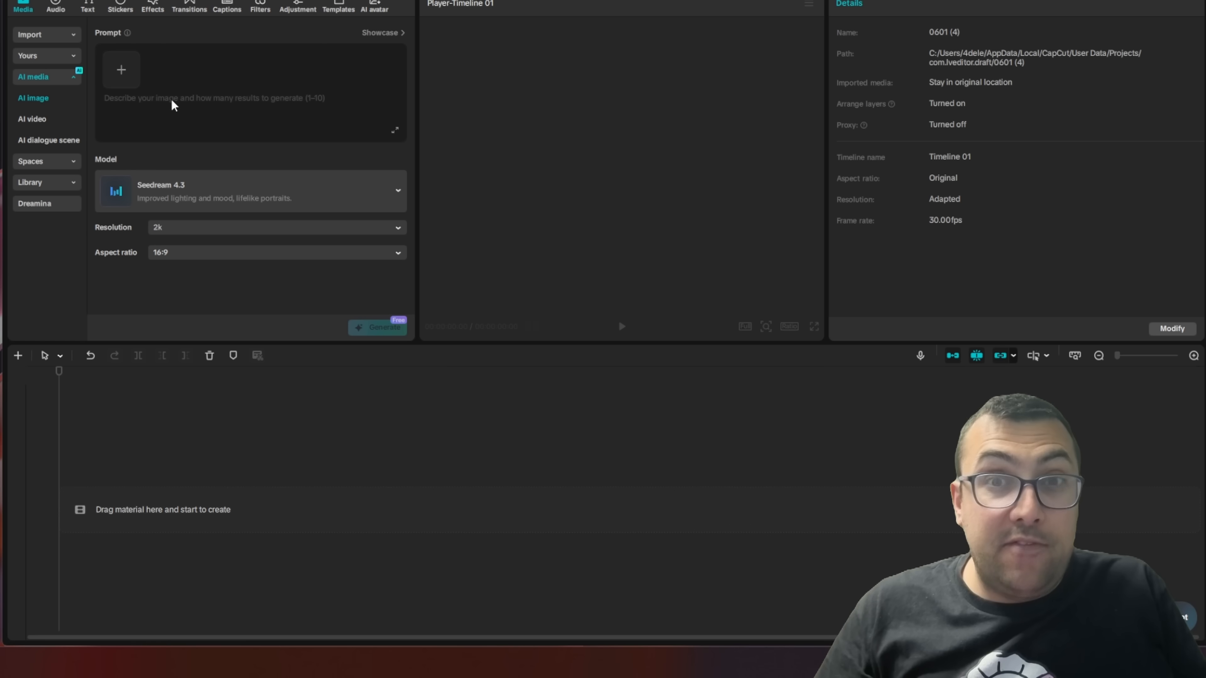
pyautogui.write('A man with a white tshirt and jeans standing in the isle of the fruit section of the grocery store. In the back is another man, red jacket, jeans who is also looking at fruit')
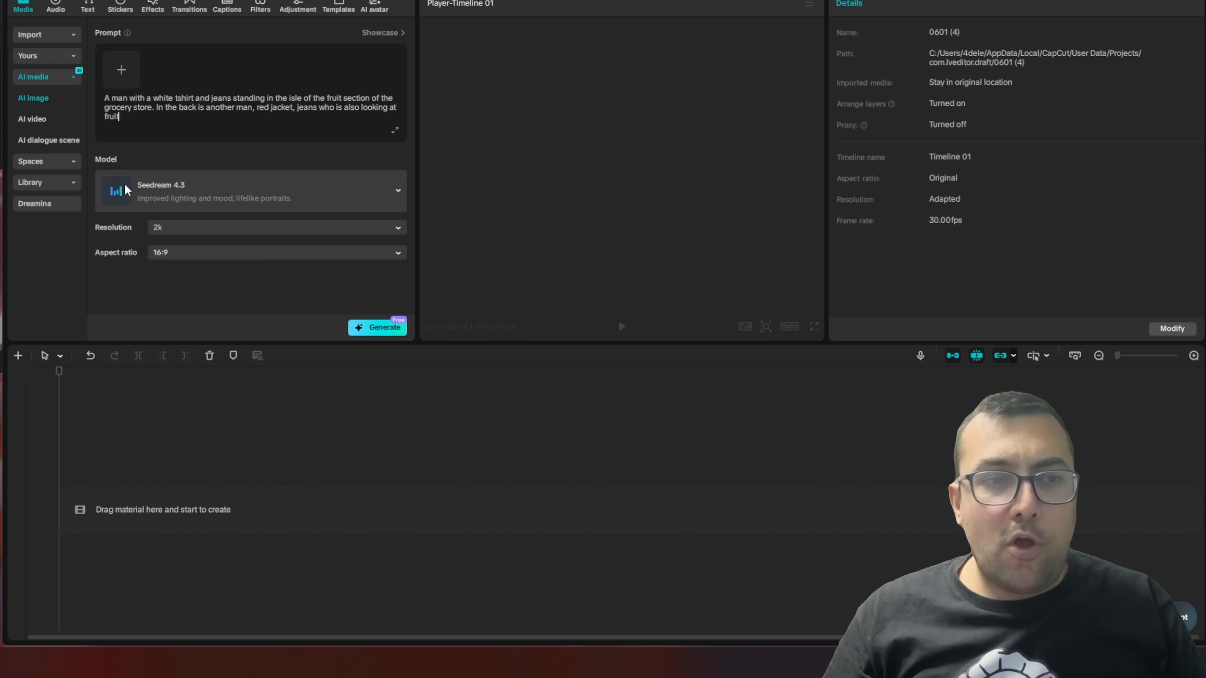
pyautogui.click(392, 332)
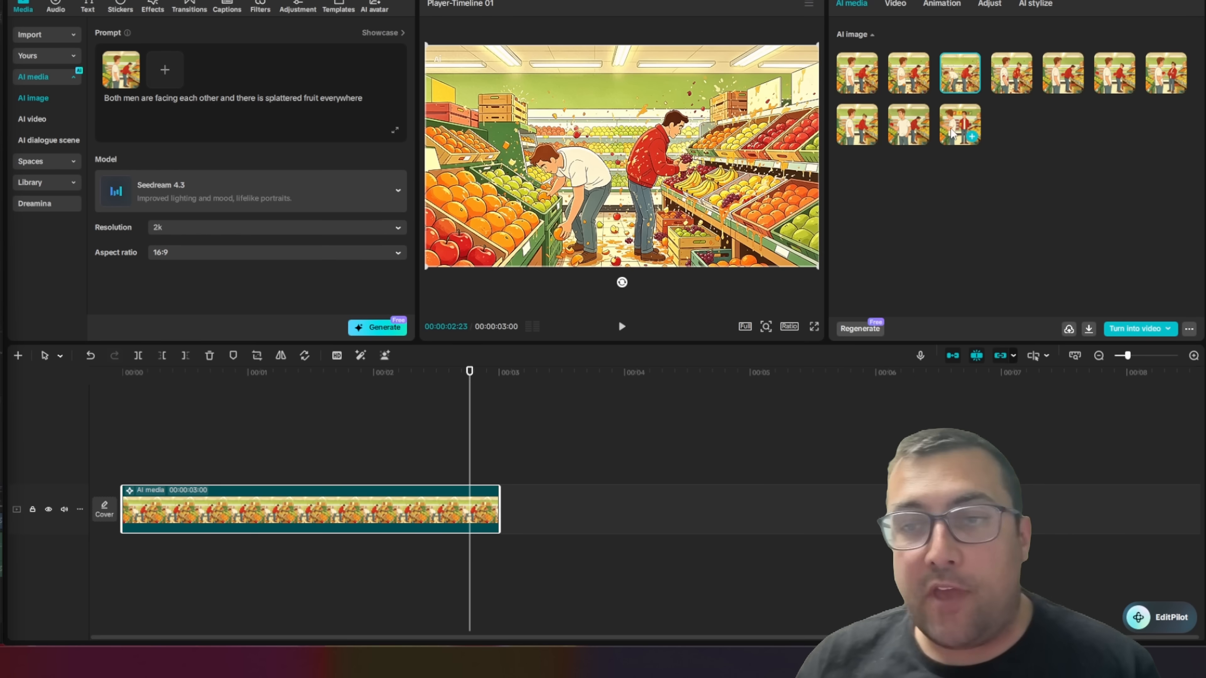
# Compare the generated grocery store images, from the first cartoon versions to those with the man in white facing the man in red
pyautogui.click(951, 133)
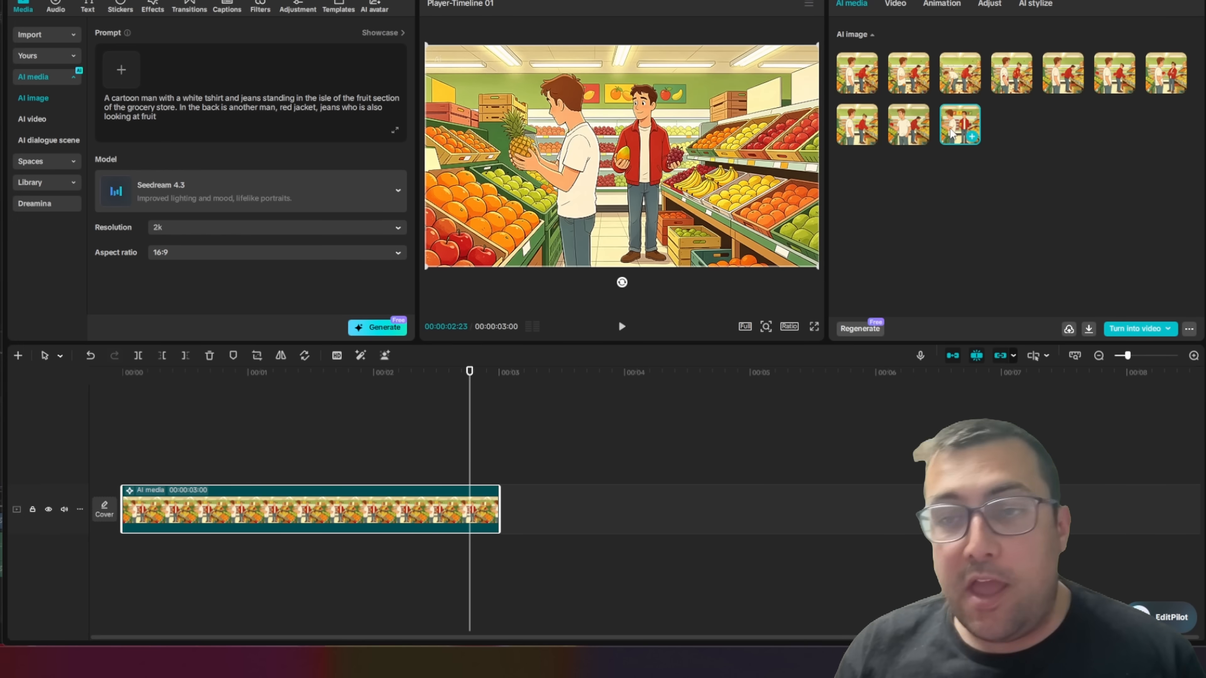
pyautogui.click(895, 138)
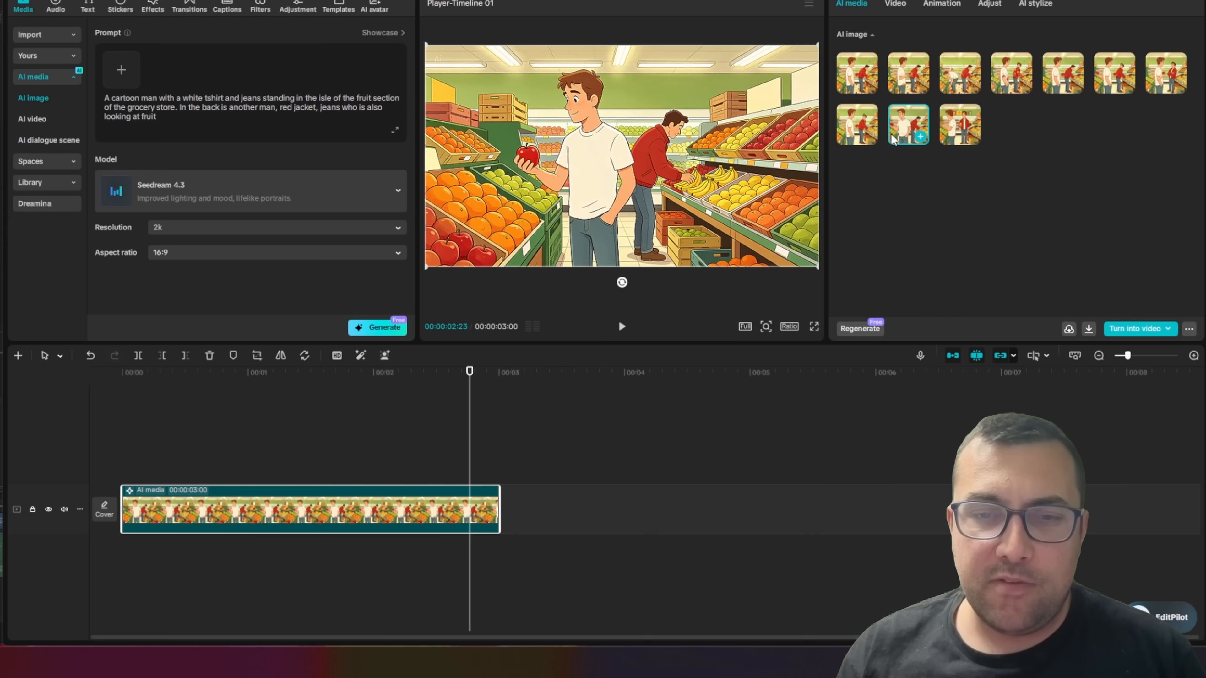
pyautogui.click(856, 138)
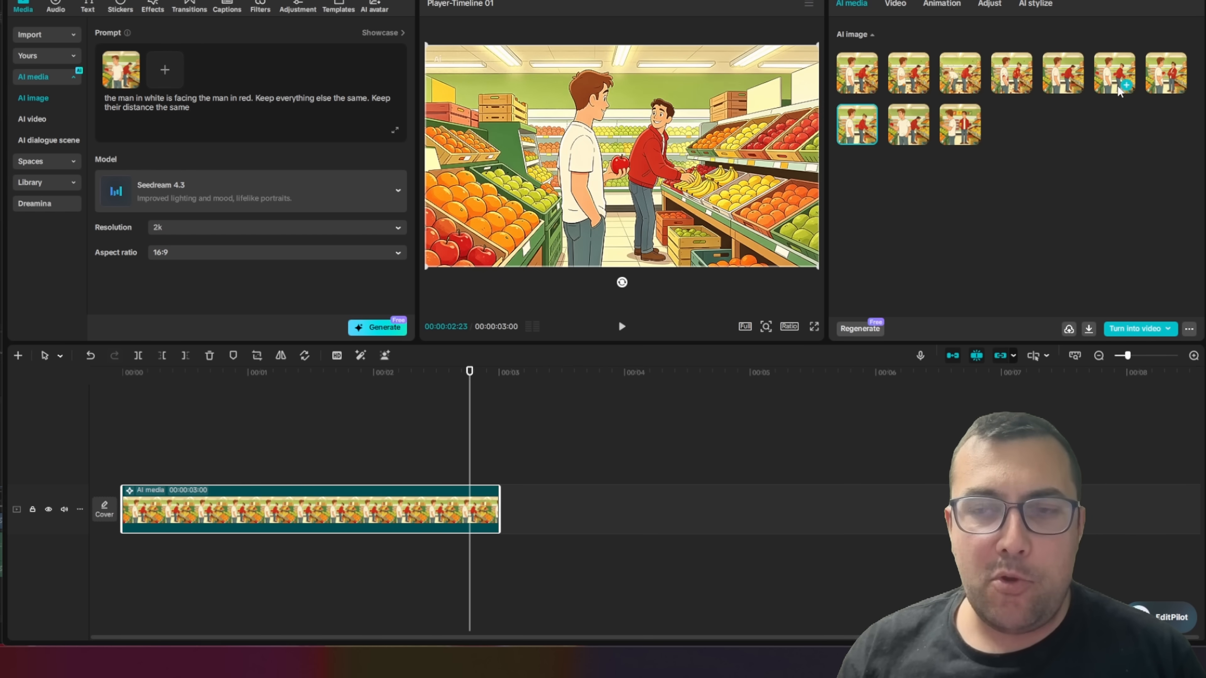
pyautogui.click(1153, 76)
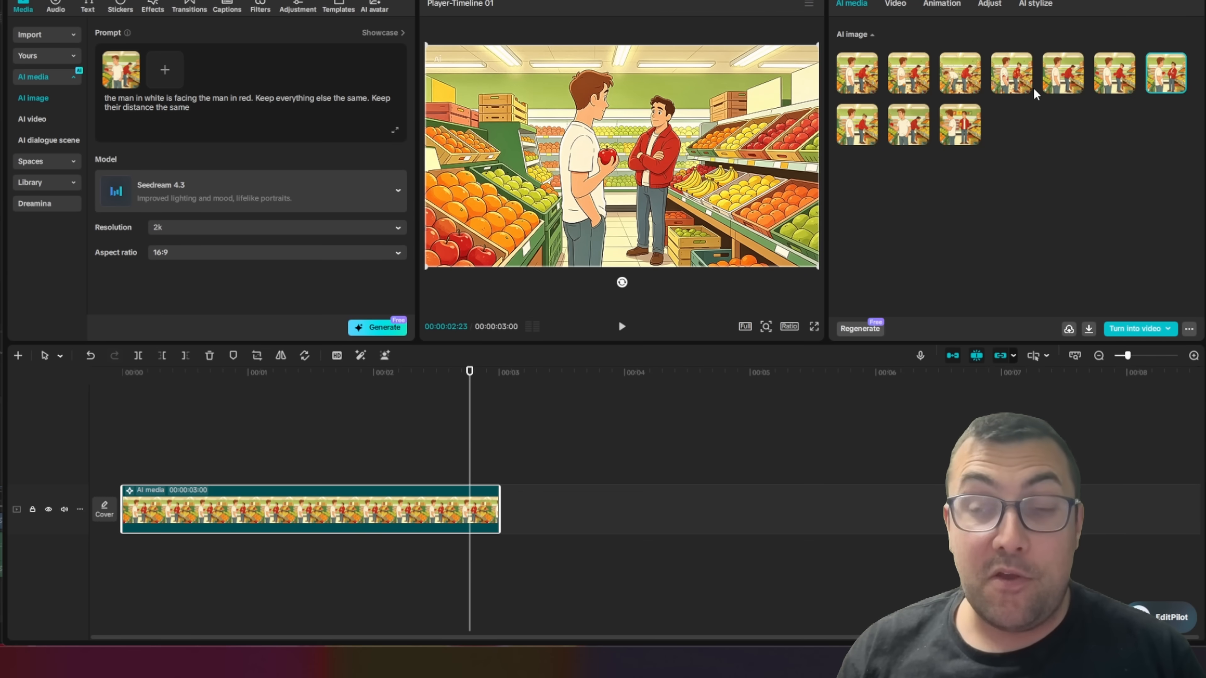
pyautogui.click(1113, 83)
pyautogui.click(1052, 80)
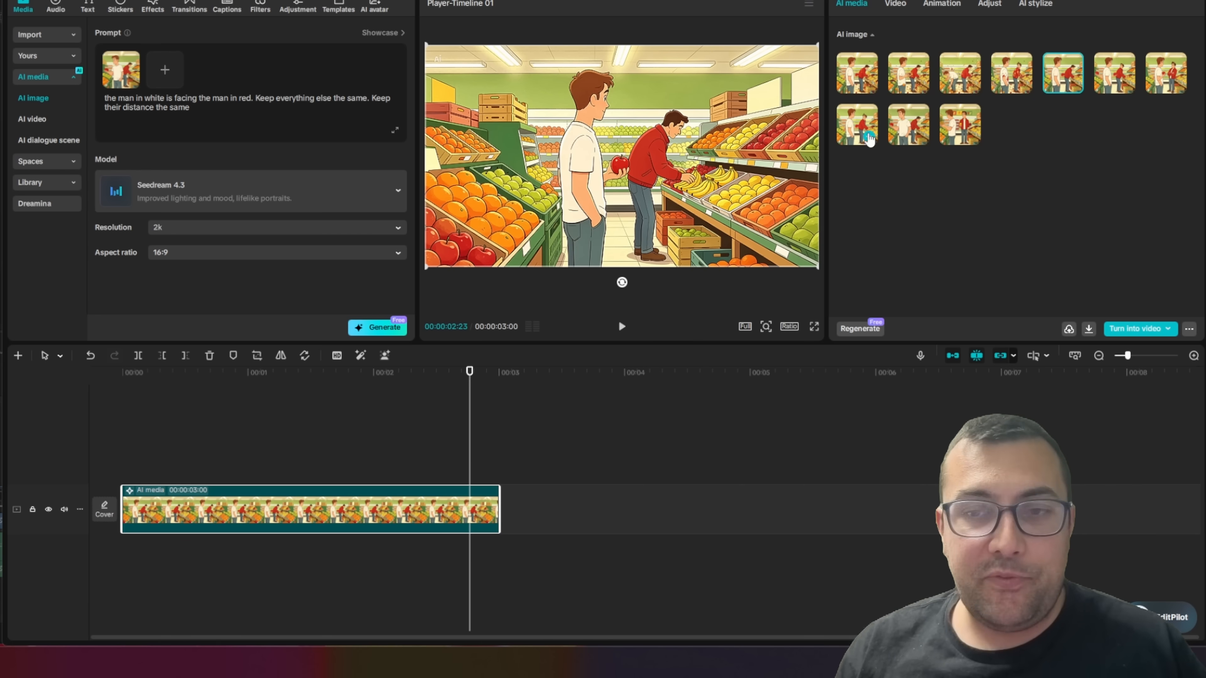
# From the splattered-fruit image of the men facing each other, generate an image with the prompt "CHange the perspective so it is coming from the man in red"
pyautogui.click(1001, 68)
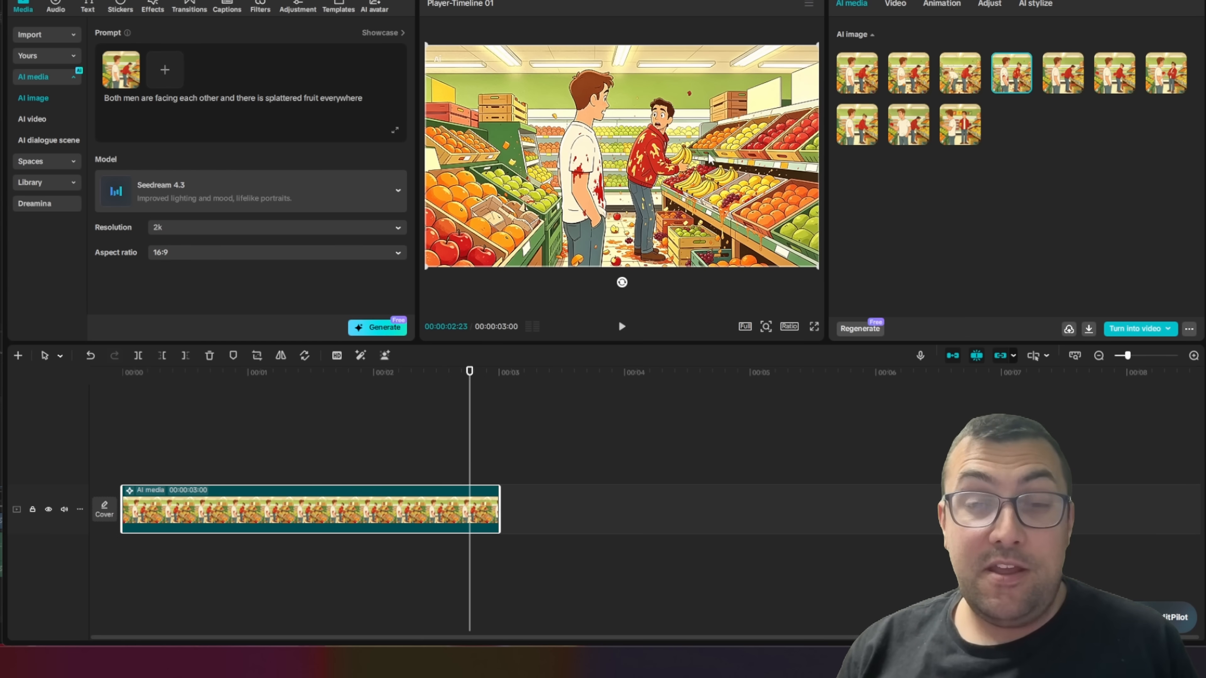
pyautogui.click(169, 116)
pyautogui.hotkey('ctrl', 'a')
pyautogui.write('CHange the perspective so it is coming from the man in red')
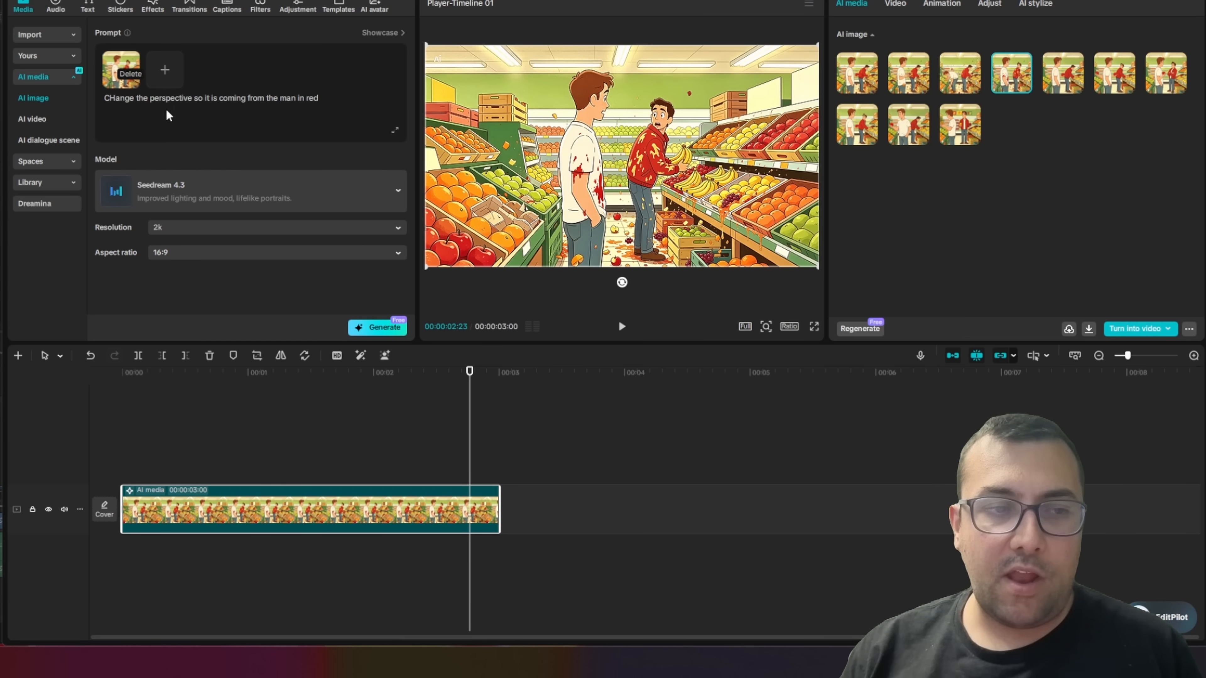
pyautogui.click(384, 328)
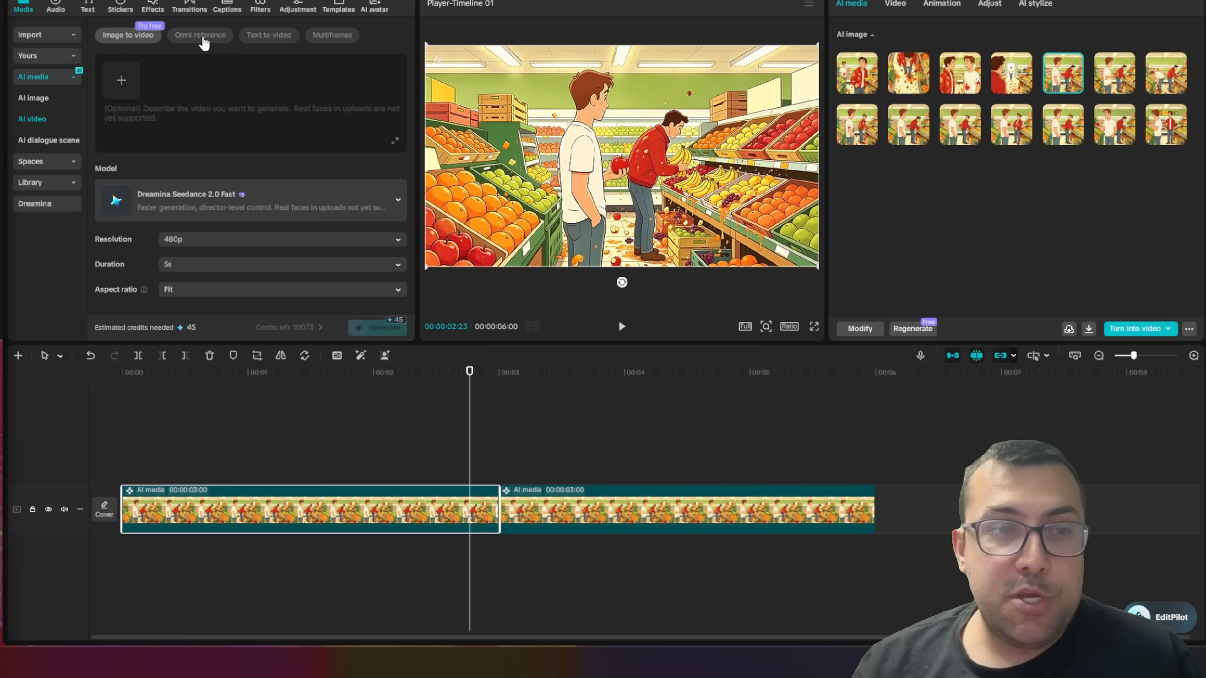
# Switch the AI video generation to Omni reference and insert a reference to Image 1 in the prompt
pyautogui.click(202, 37)
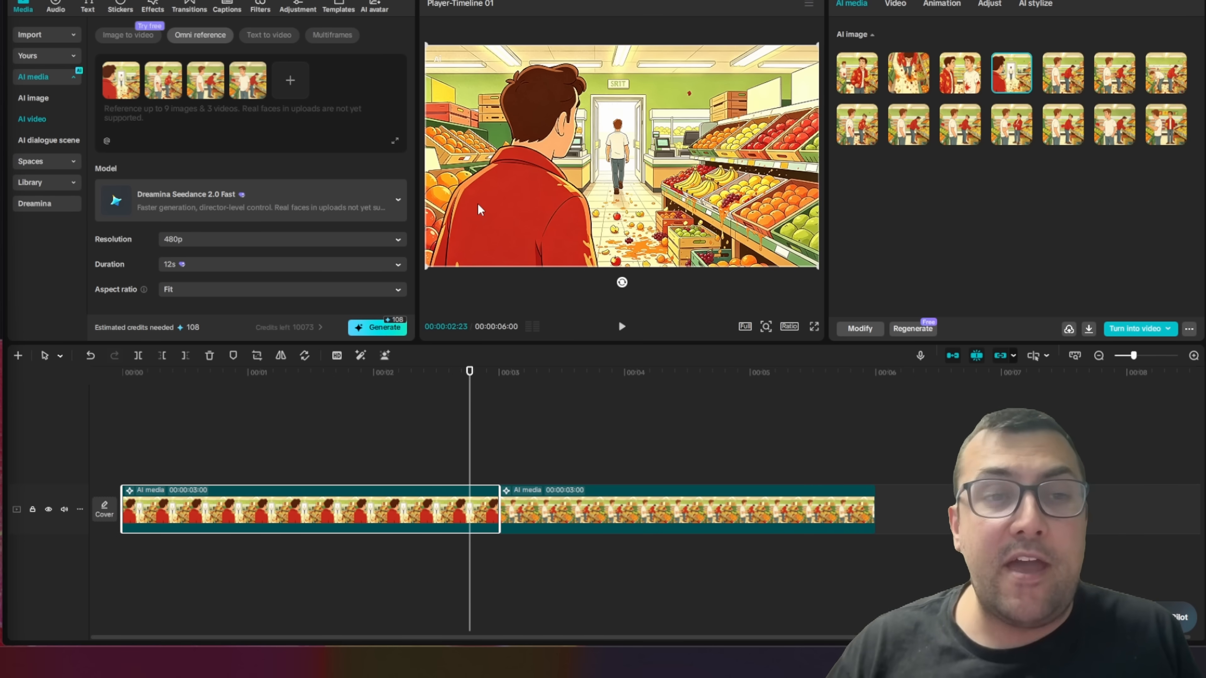
pyautogui.click(202, 117)
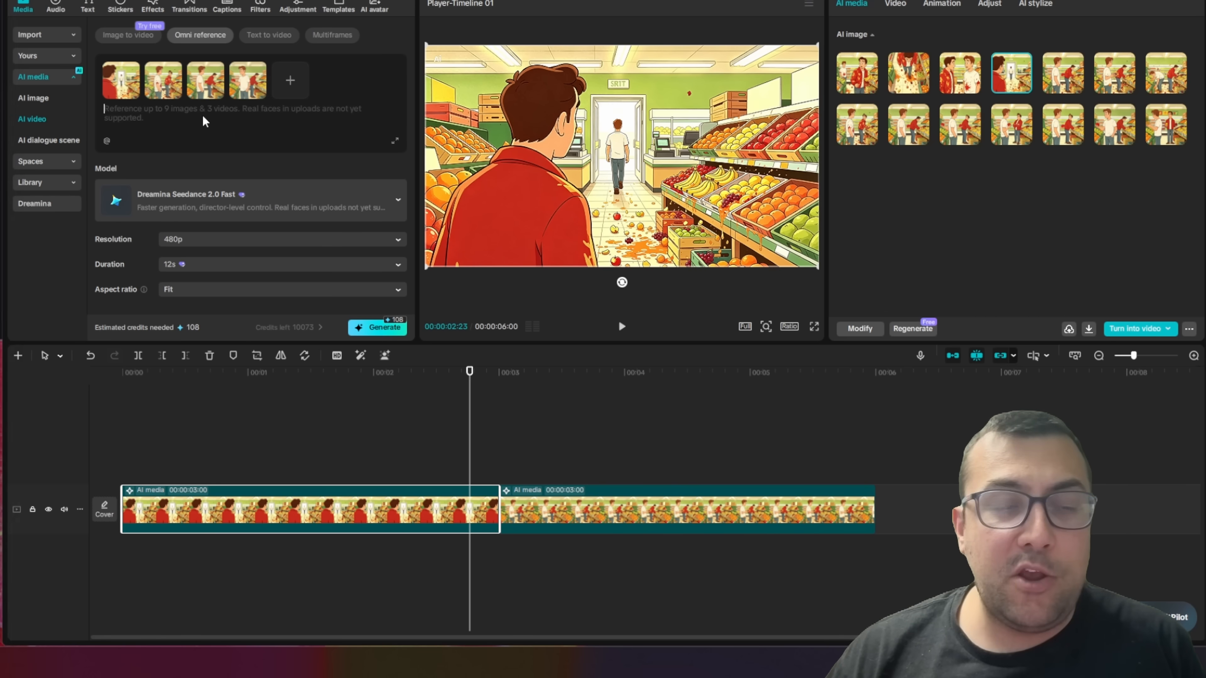
pyautogui.write('@')
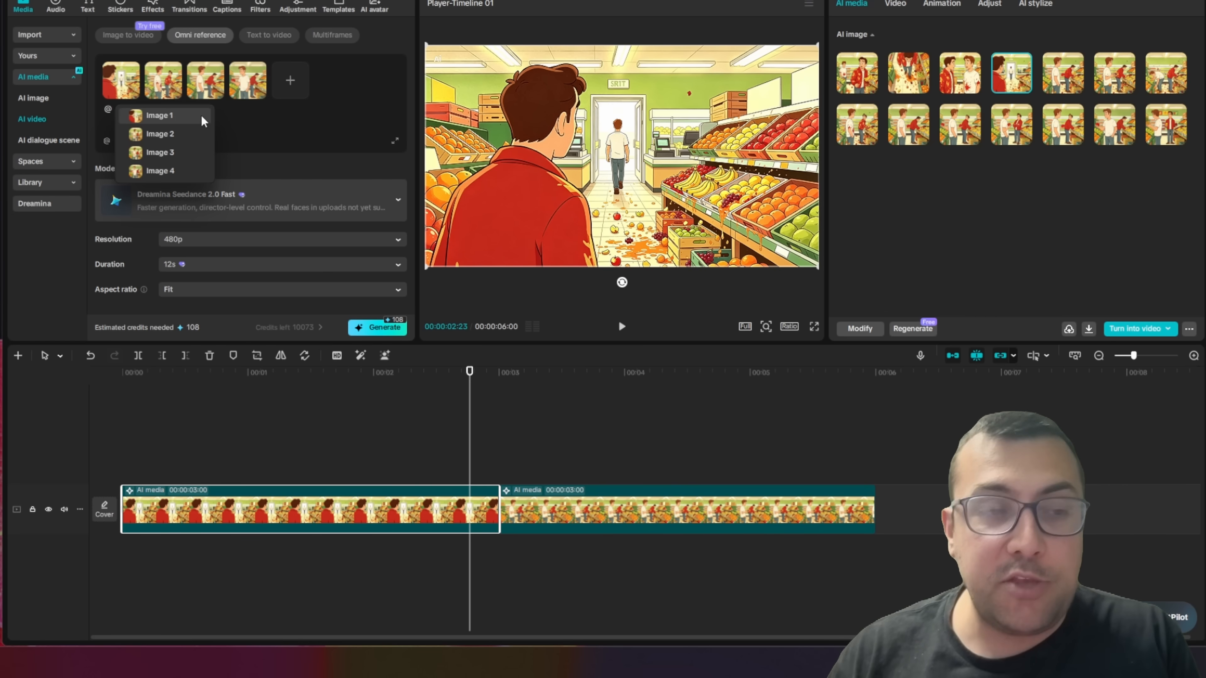
pyautogui.click(183, 114)
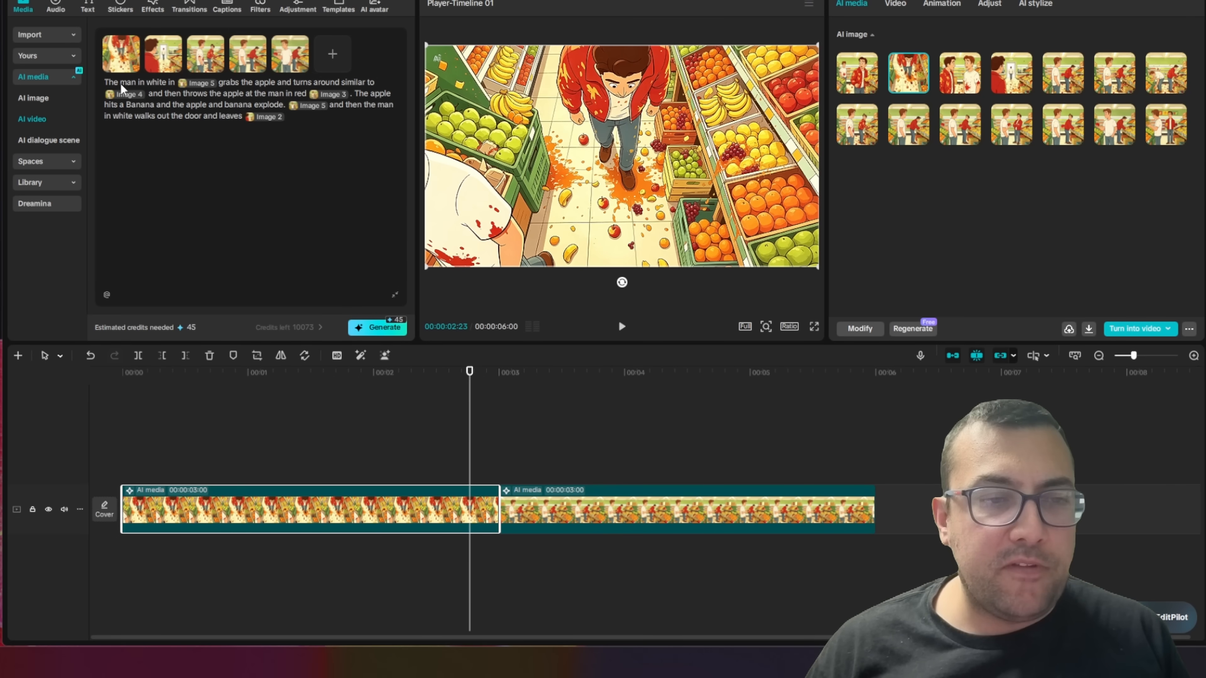
# End the video prompt with a period after the Image 2 reference and collapse the expanded prompt editor
pyautogui.moveTo(193, 85)
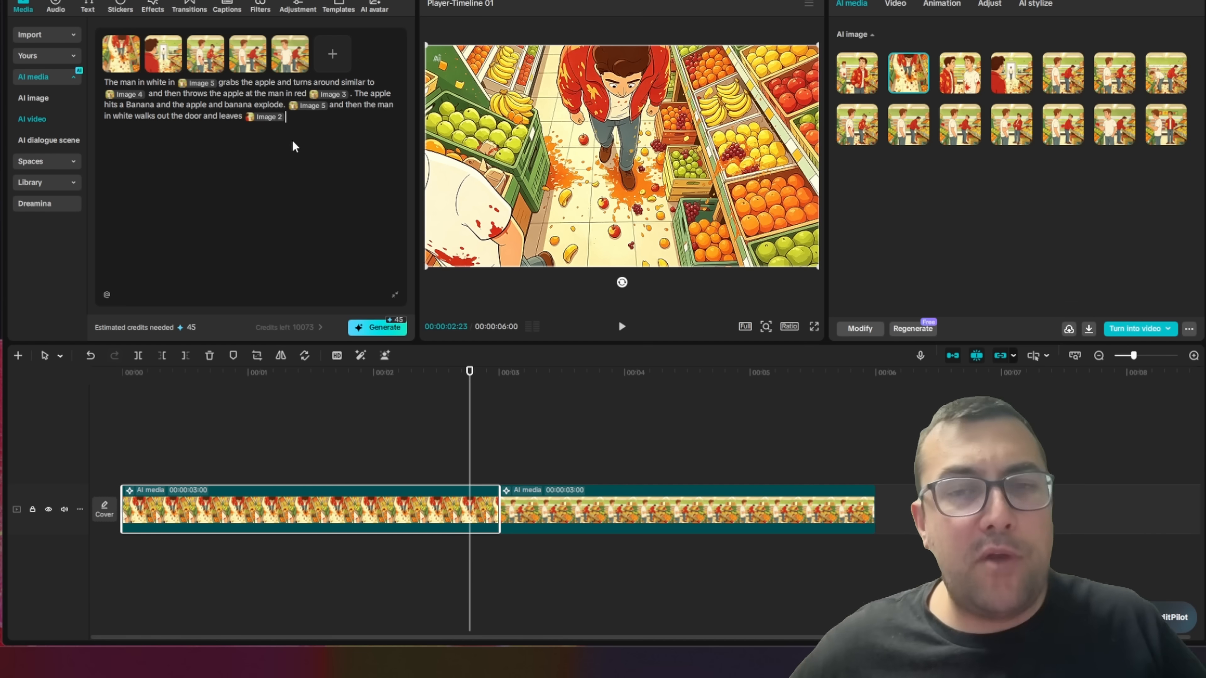
pyautogui.write('.')
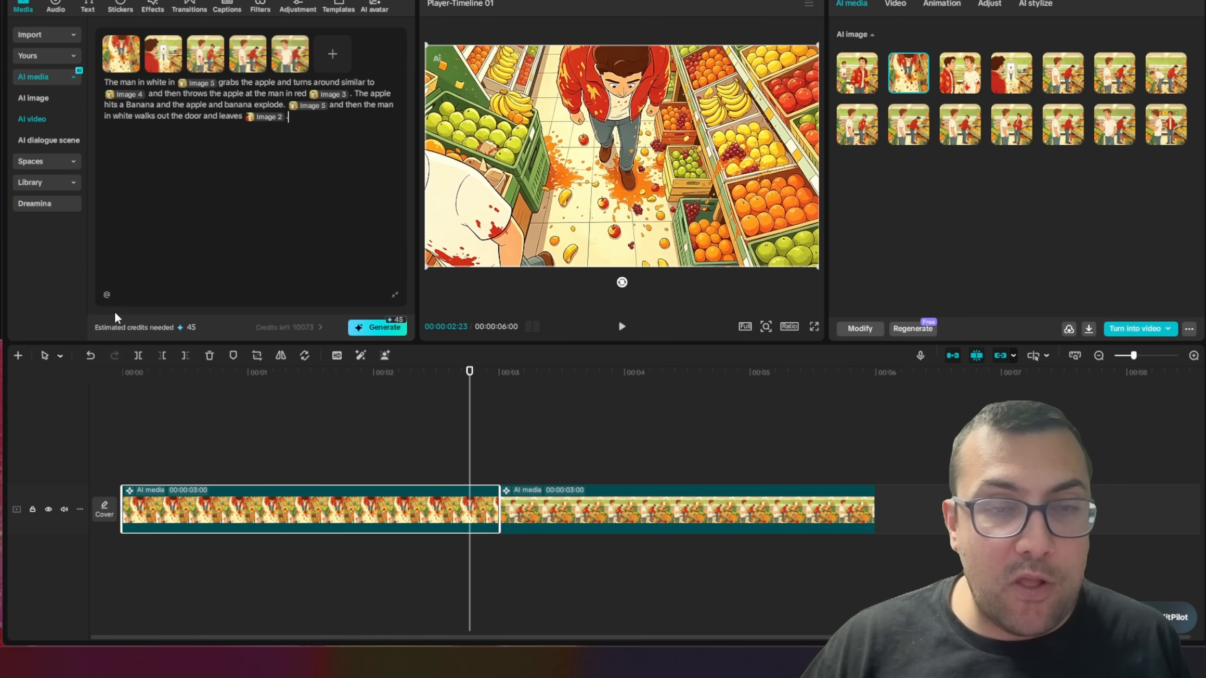
pyautogui.click(394, 293)
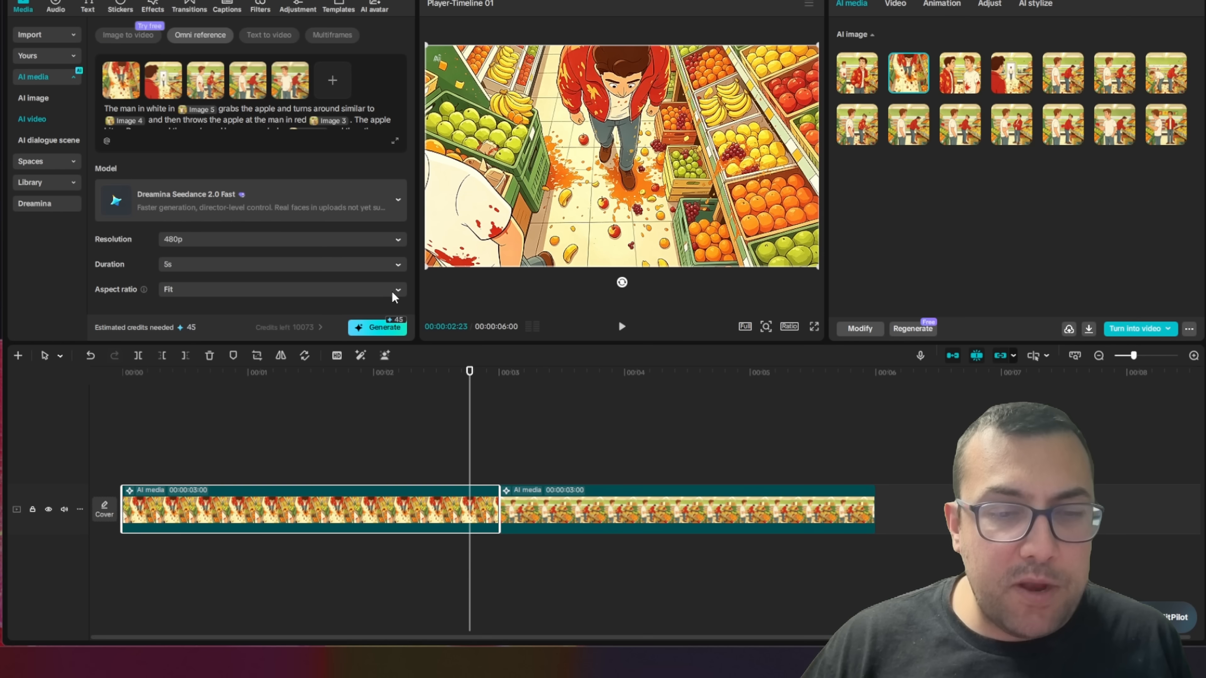
# Generate the video at 720p resolution with a 12s duration and the Fit aspect ratio
pyautogui.click(232, 239)
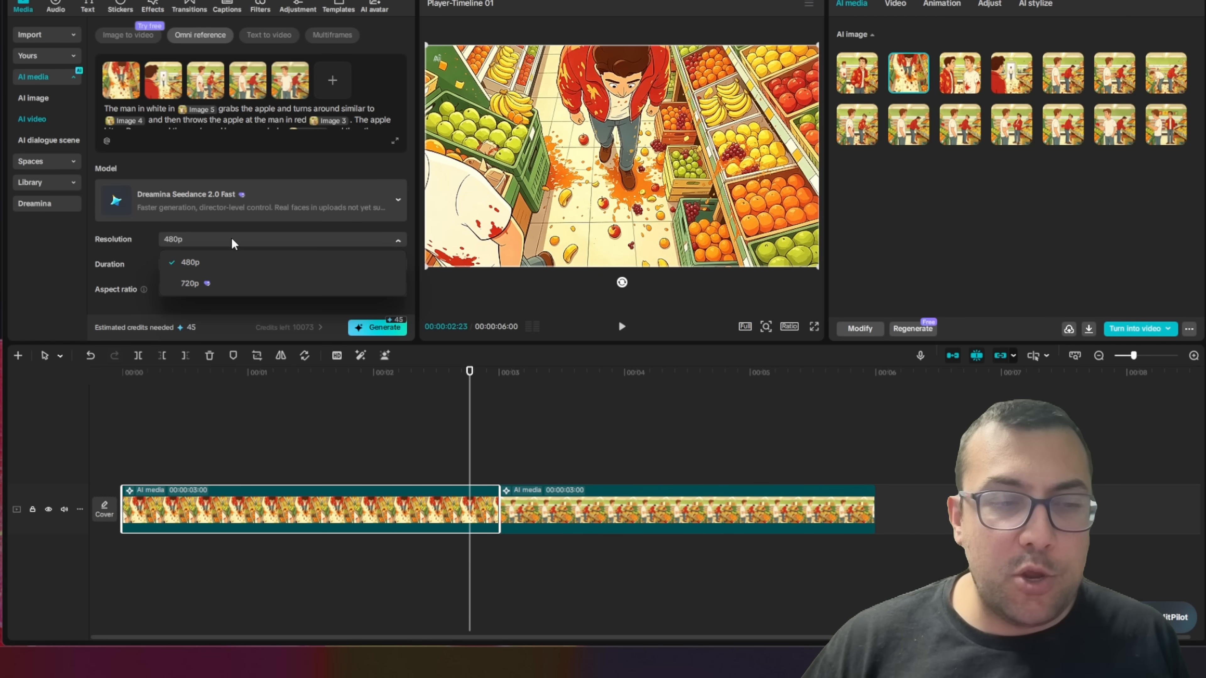
pyautogui.click(236, 282)
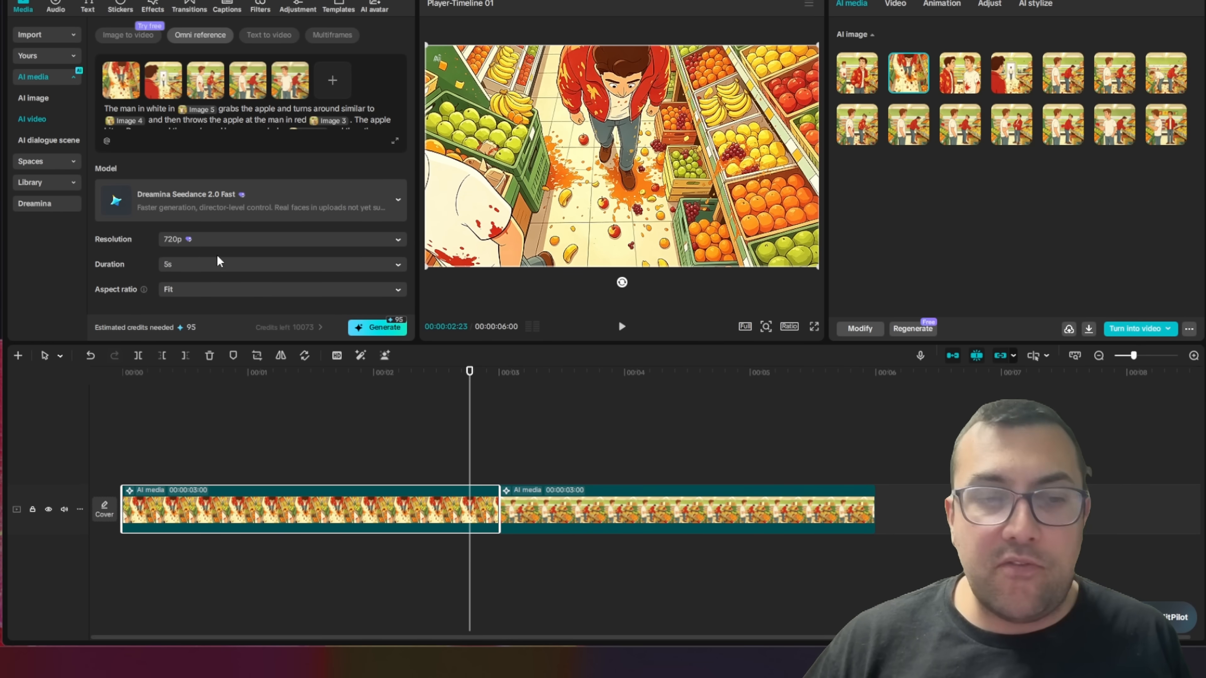
pyautogui.click(229, 263)
pyautogui.click(232, 329)
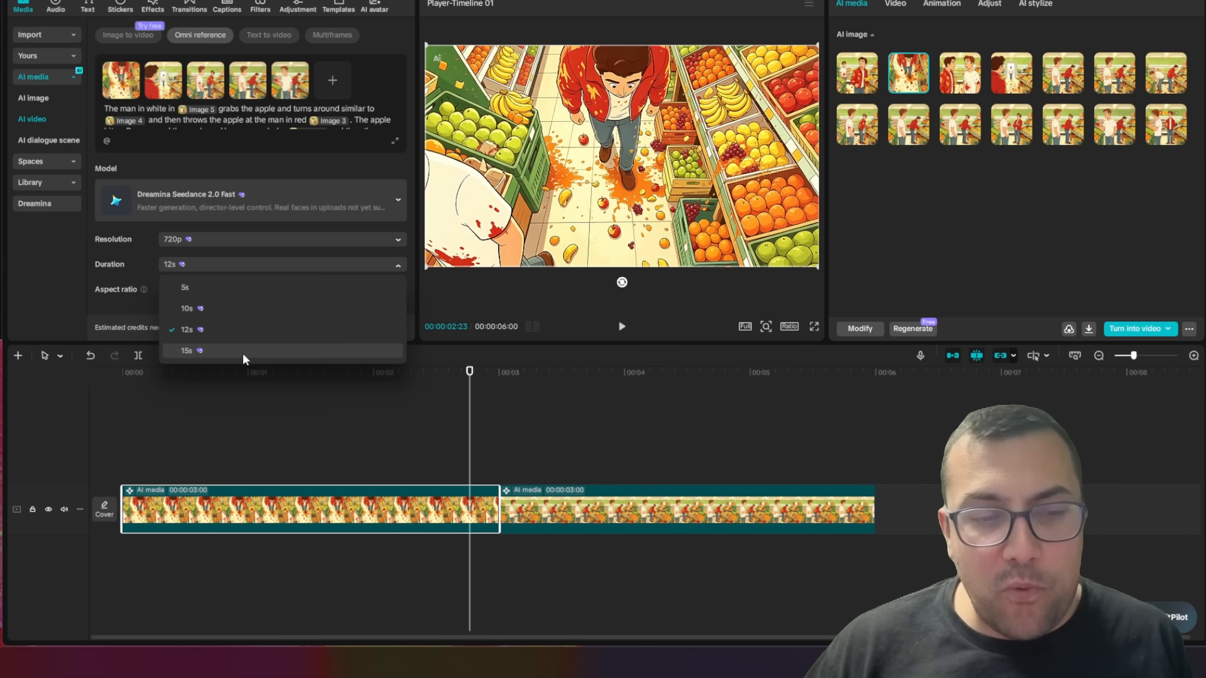
pyautogui.click(236, 329)
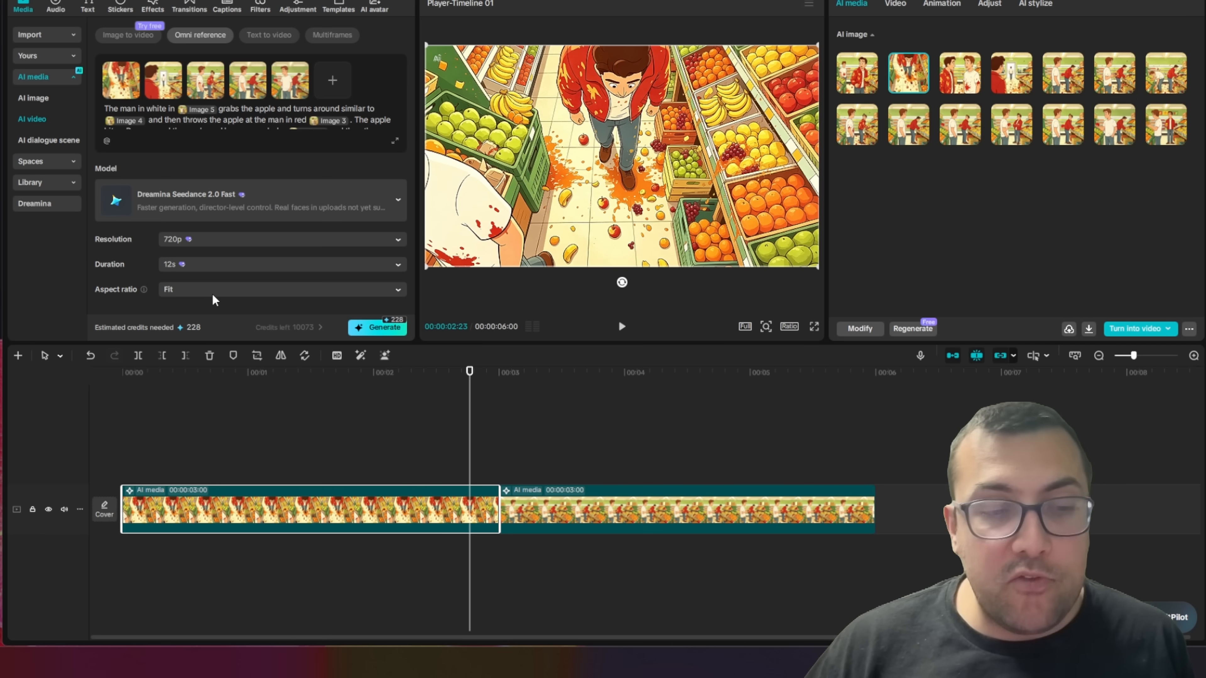
pyautogui.click(202, 287)
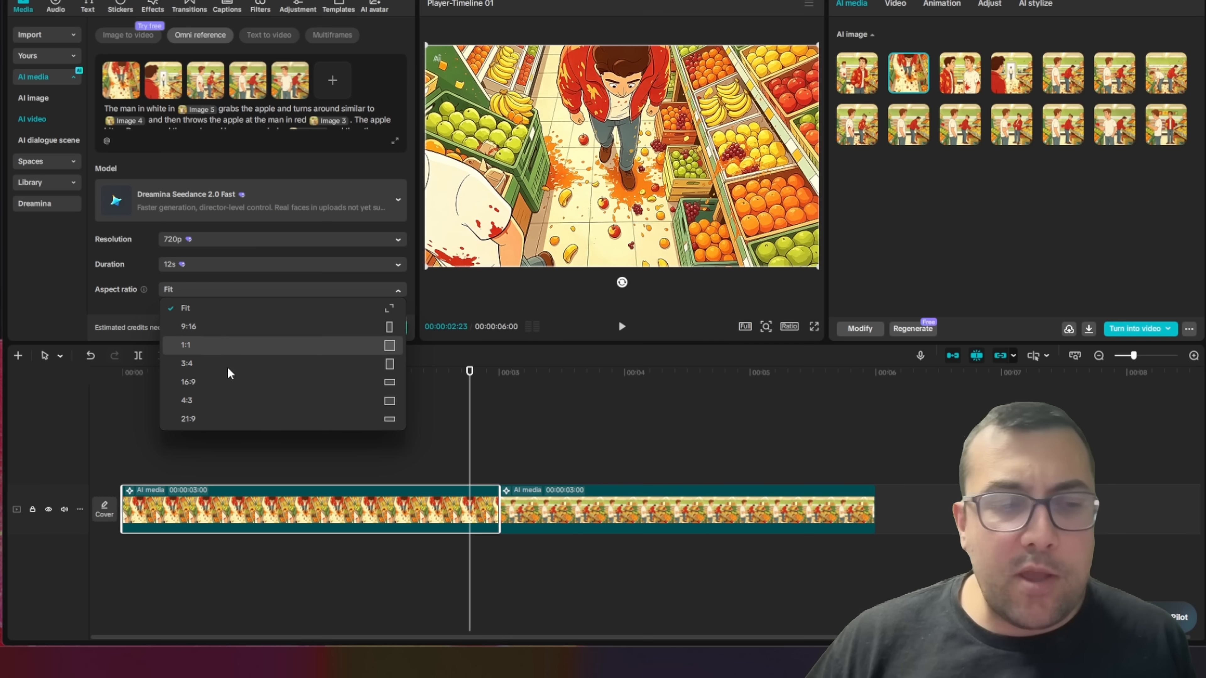
pyautogui.click(216, 307)
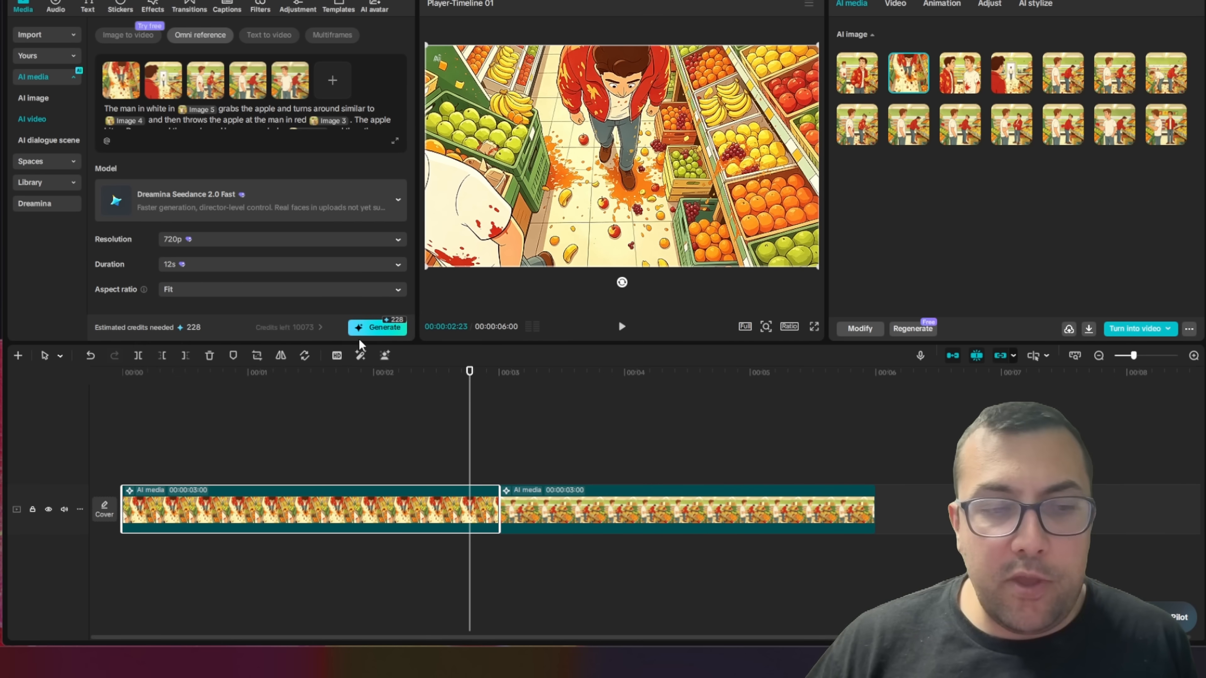
pyautogui.click(369, 327)
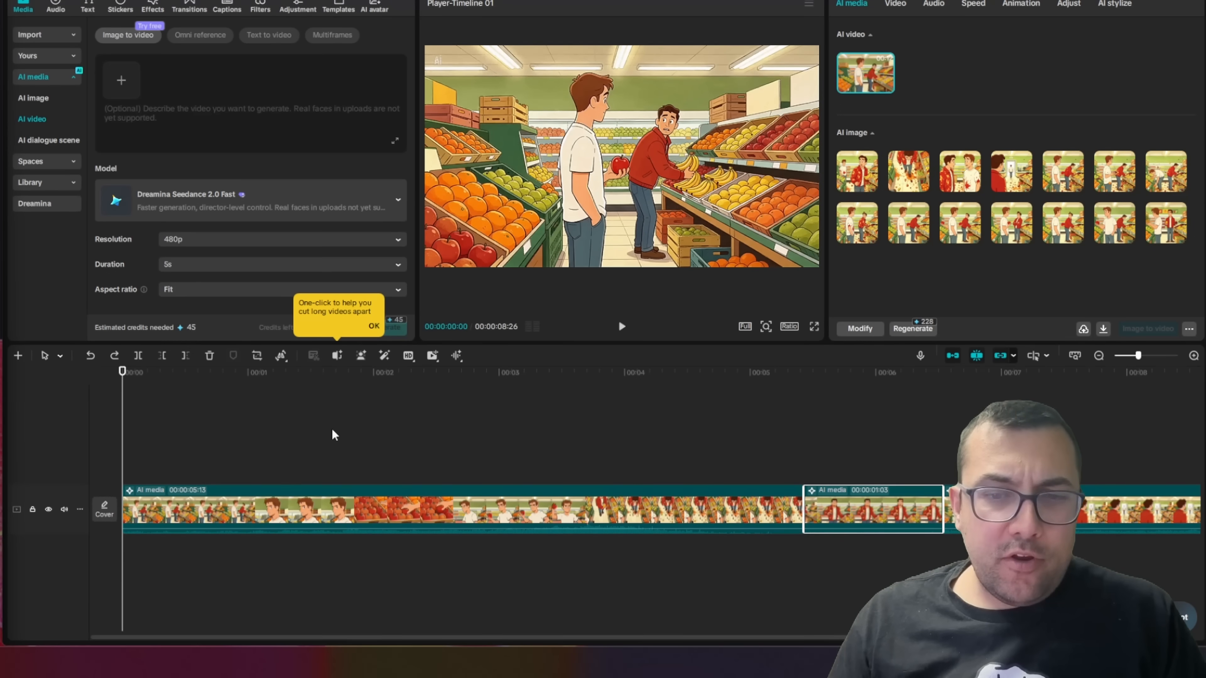
# Try splitting the first AI media clip at 00:00:04:01, and undo the split
pyautogui.moveTo(216, 374); pyautogui.dragTo(627, 387)
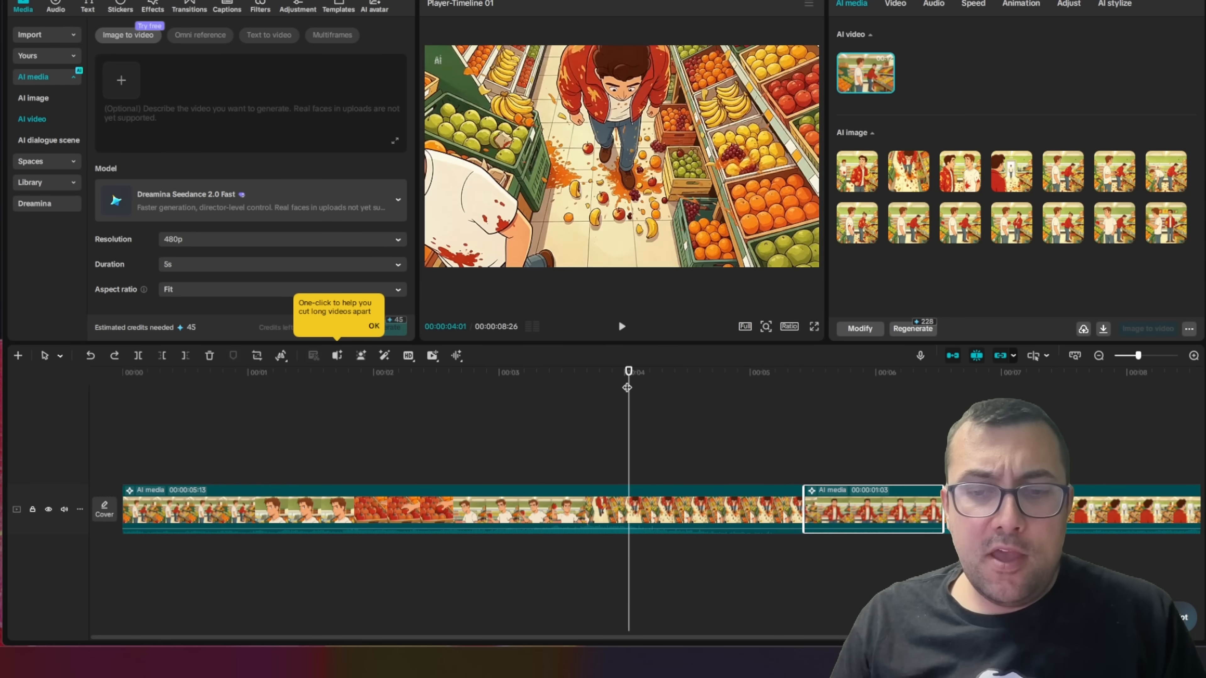
pyautogui.click(605, 512)
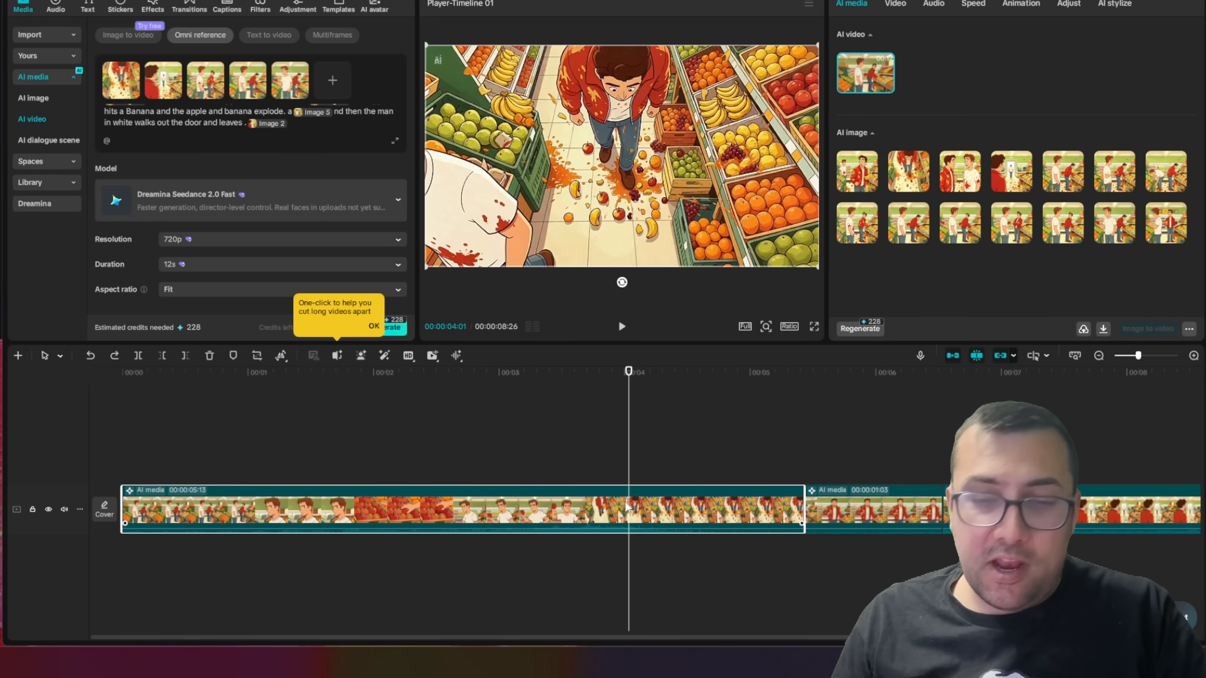
pyautogui.hotkey('ctrl', 'b')
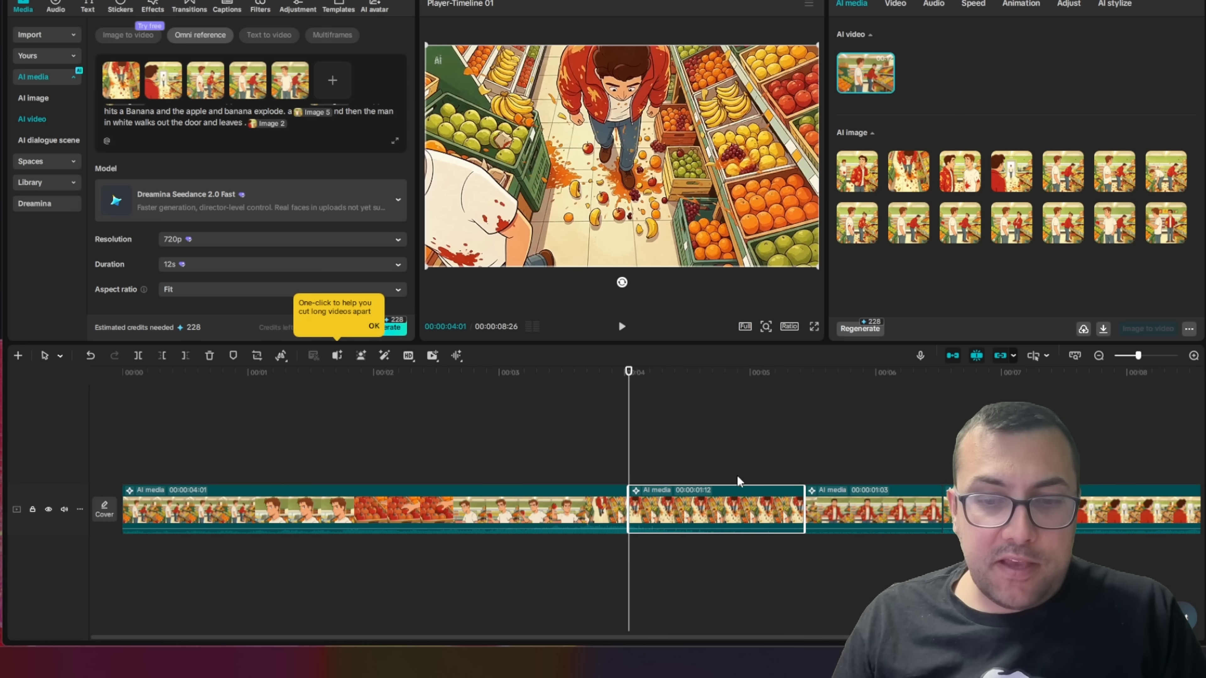
pyautogui.hotkey('ctrl', 'z')
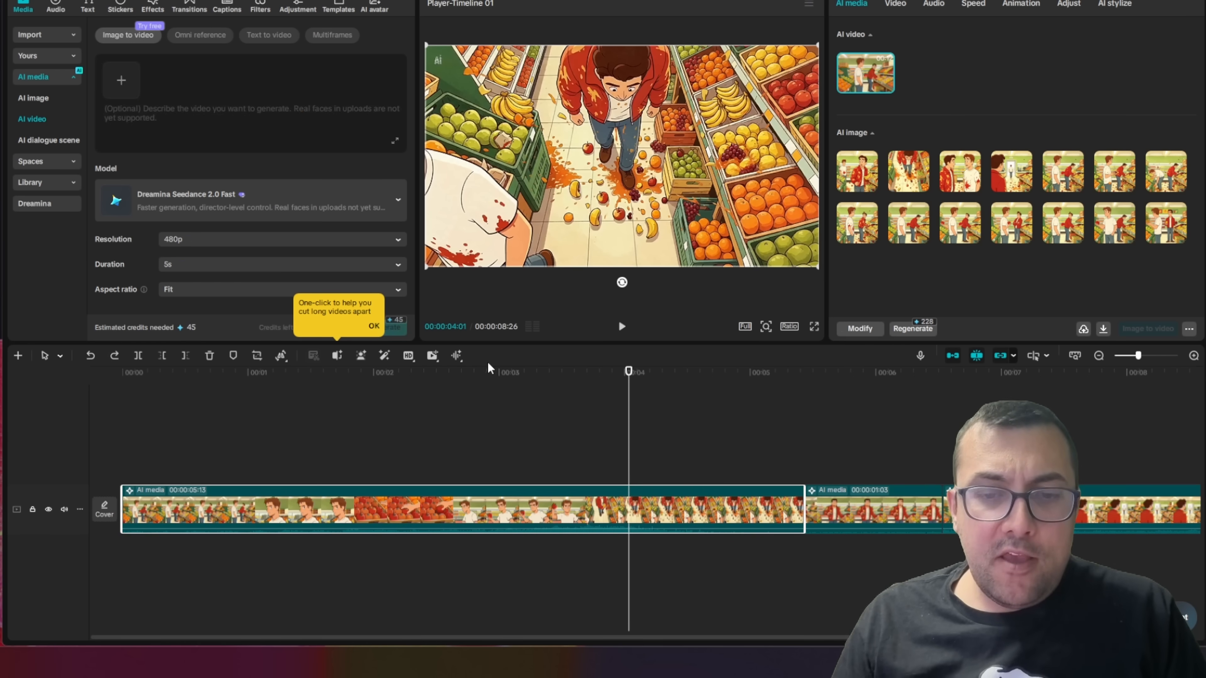
# Create a freeze frame at 00:00:06:03 in the clip of the fruit-splattered man in red and move it to the end of the timeline
pyautogui.moveTo(140, 375); pyautogui.dragTo(705, 437)
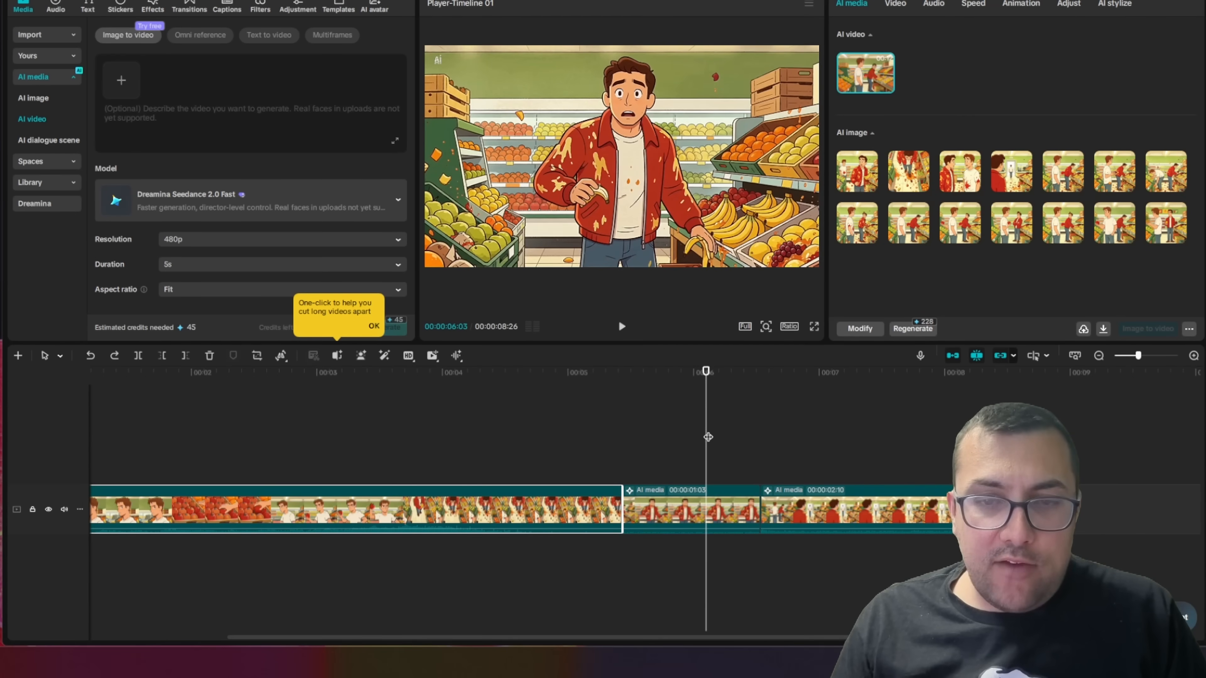
pyautogui.click(736, 513)
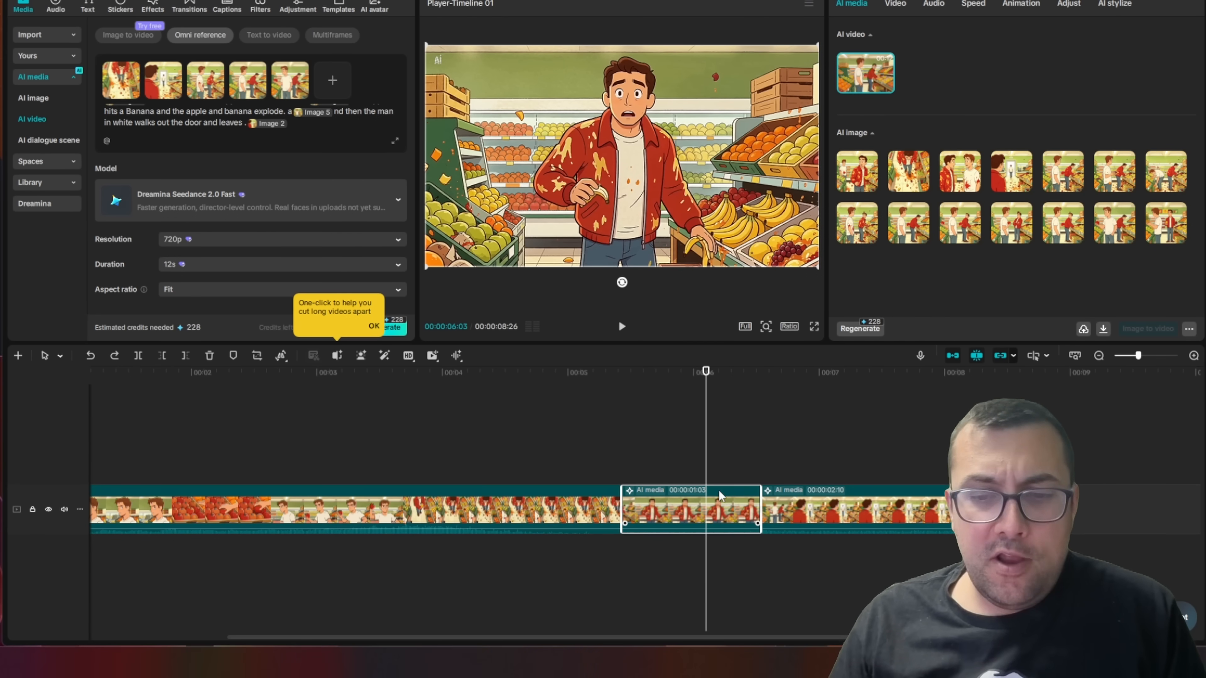
pyautogui.rightClick(726, 504)
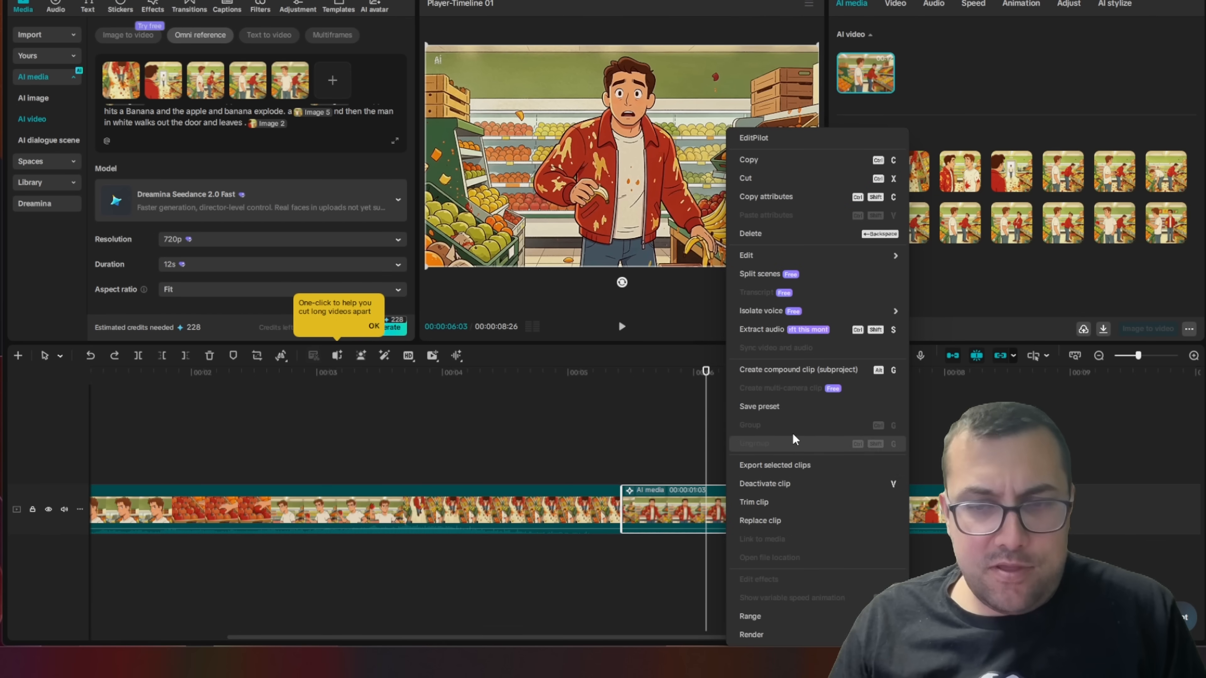
pyautogui.moveTo(818, 259)
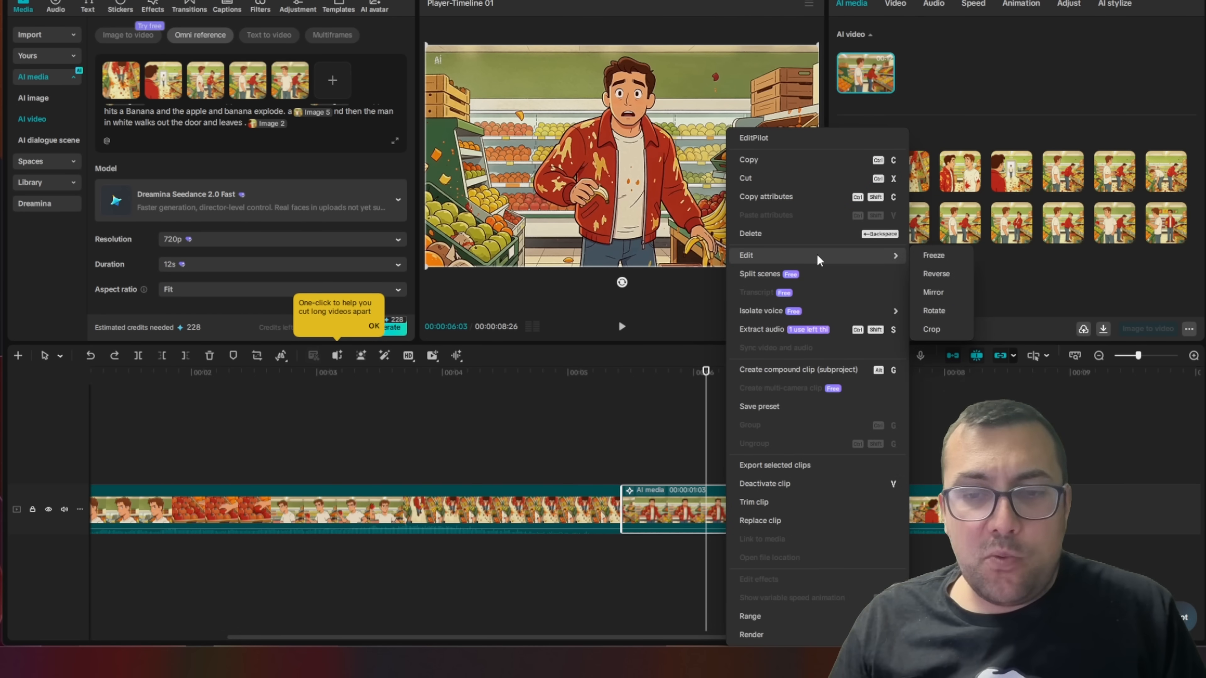
pyautogui.click(923, 255)
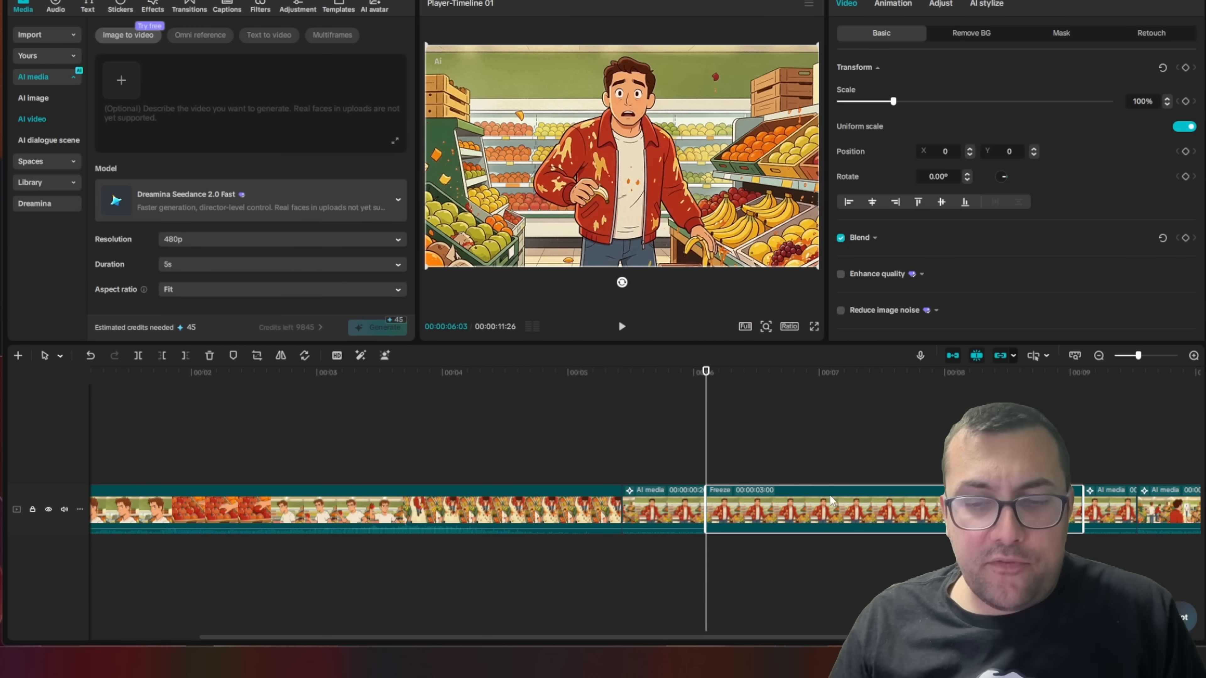
pyautogui.moveTo(764, 513); pyautogui.dragTo(1130, 508)
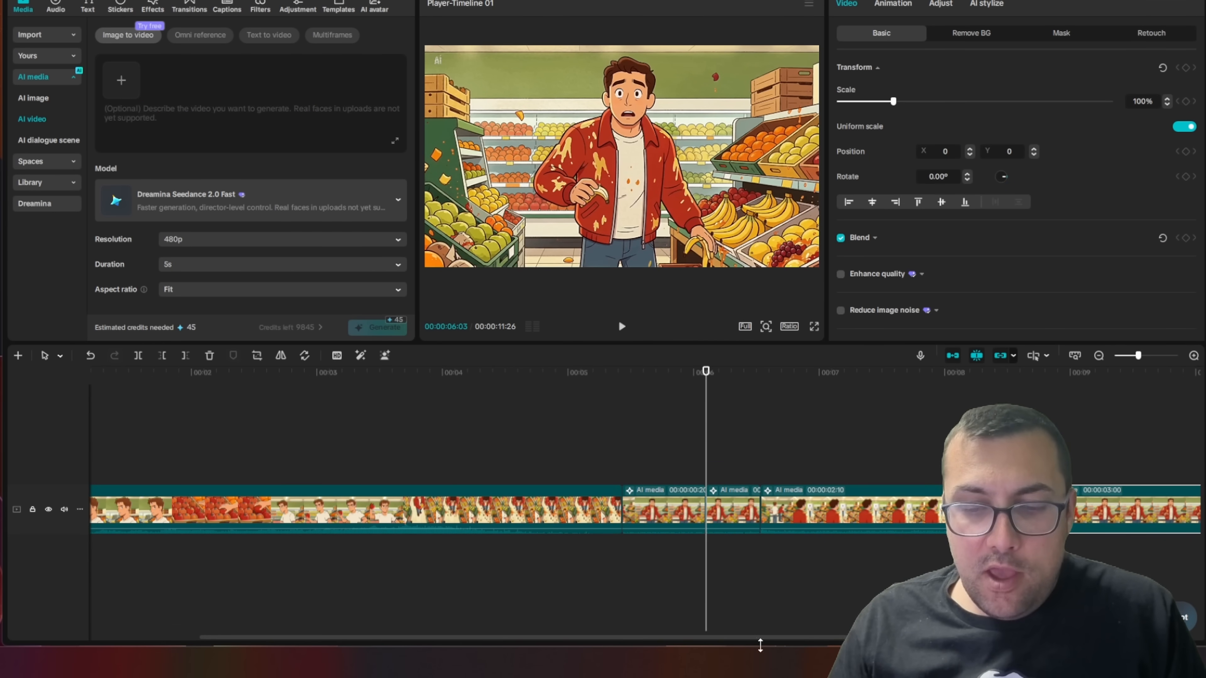
# Generate a 5s 480p image-to-video clip from the freeze frame with the prompt "The man in red is dripping with banana. He says outloud what just happened?"
pyautogui.moveTo(748, 641); pyautogui.dragTo(907, 639)
pyautogui.click(979, 373)
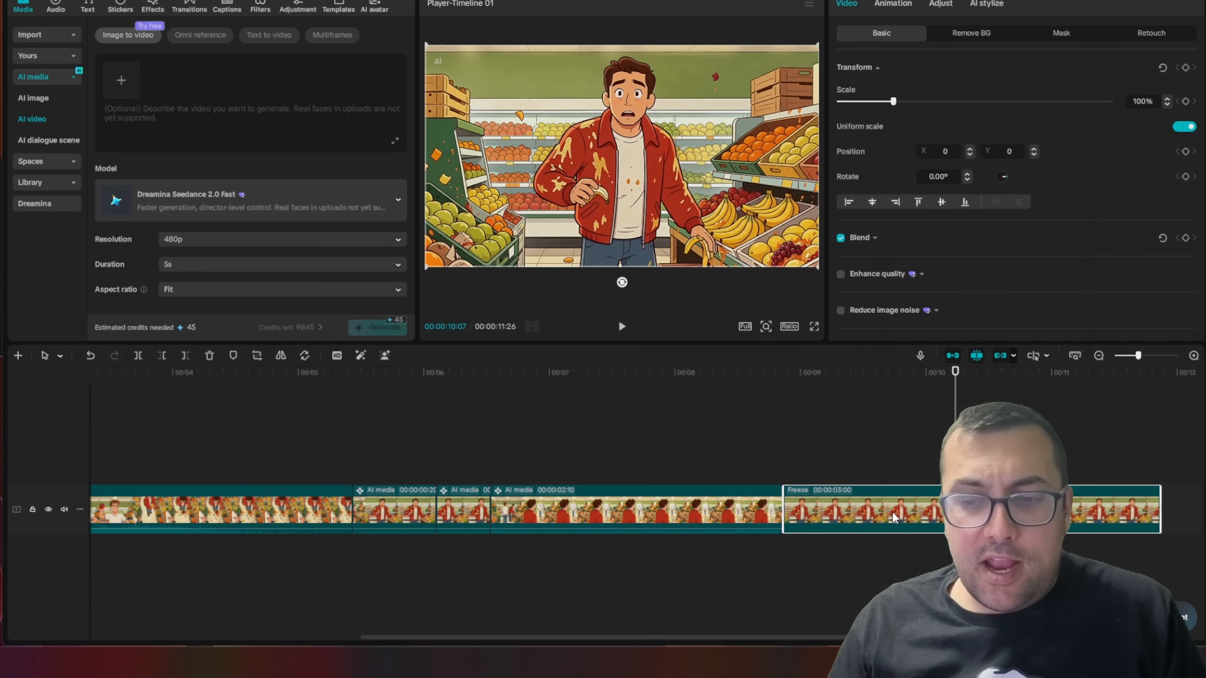
pyautogui.rightClick(894, 518)
pyautogui.click(978, 278)
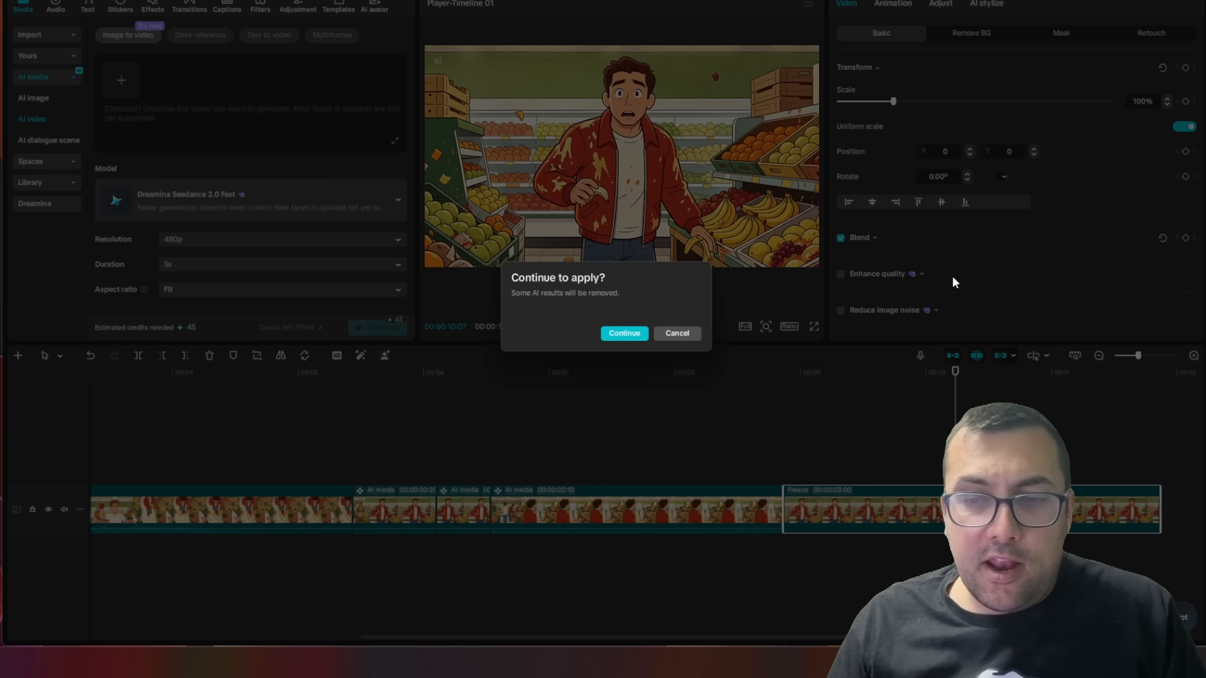
pyautogui.click(625, 334)
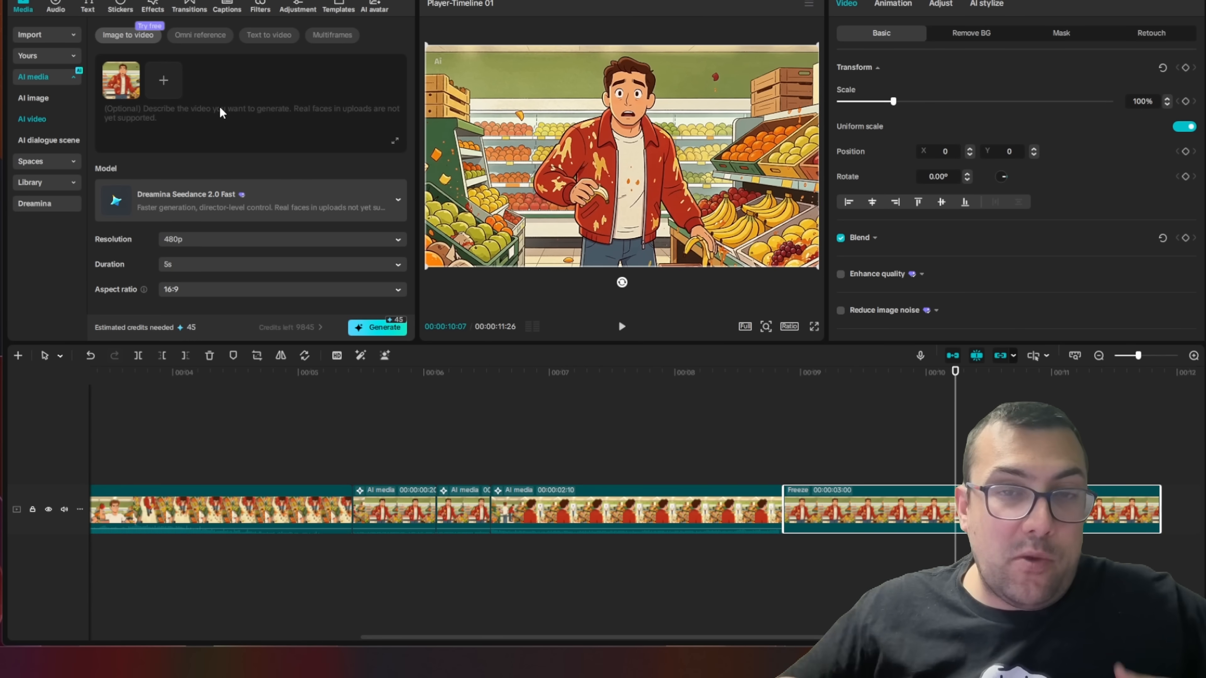
pyautogui.write('The man in red is dripping with banana. He says outloud what just happened?')
pyautogui.click(359, 327)
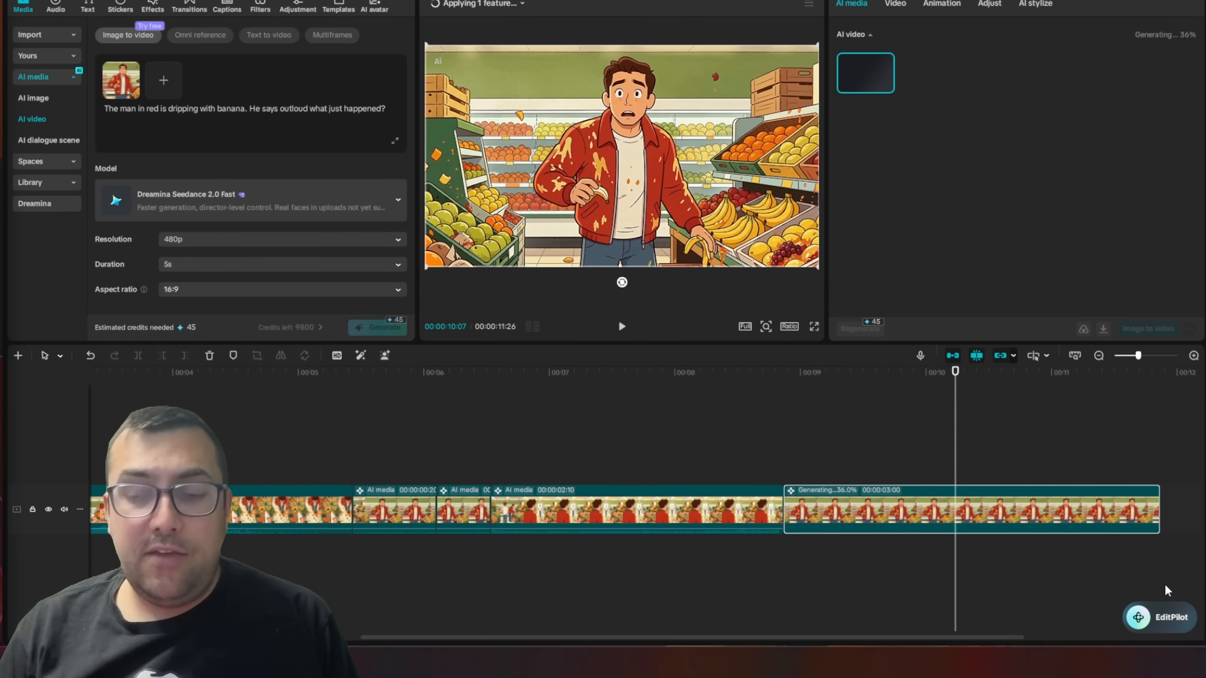
# Look at the EditPilot assistant's suggestions, close it, and preview the new AI clip around 00:00:09:10
pyautogui.click(1169, 617)
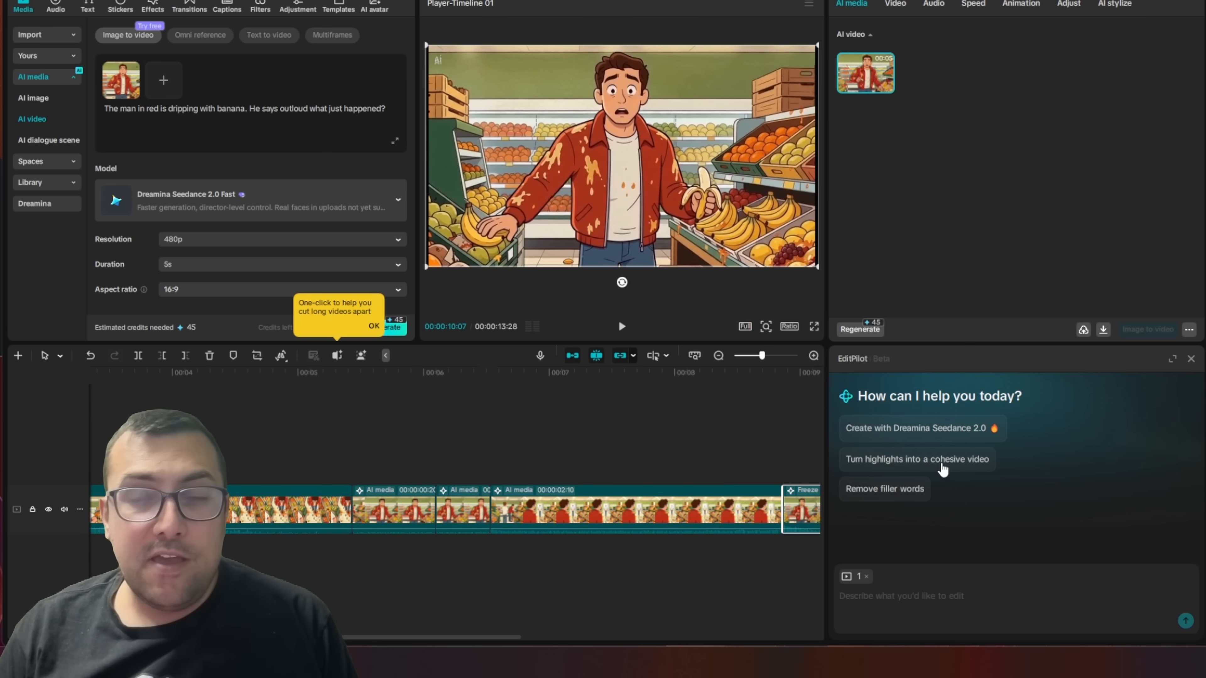
pyautogui.click(1190, 359)
pyautogui.moveTo(778, 382); pyautogui.dragTo(933, 408)
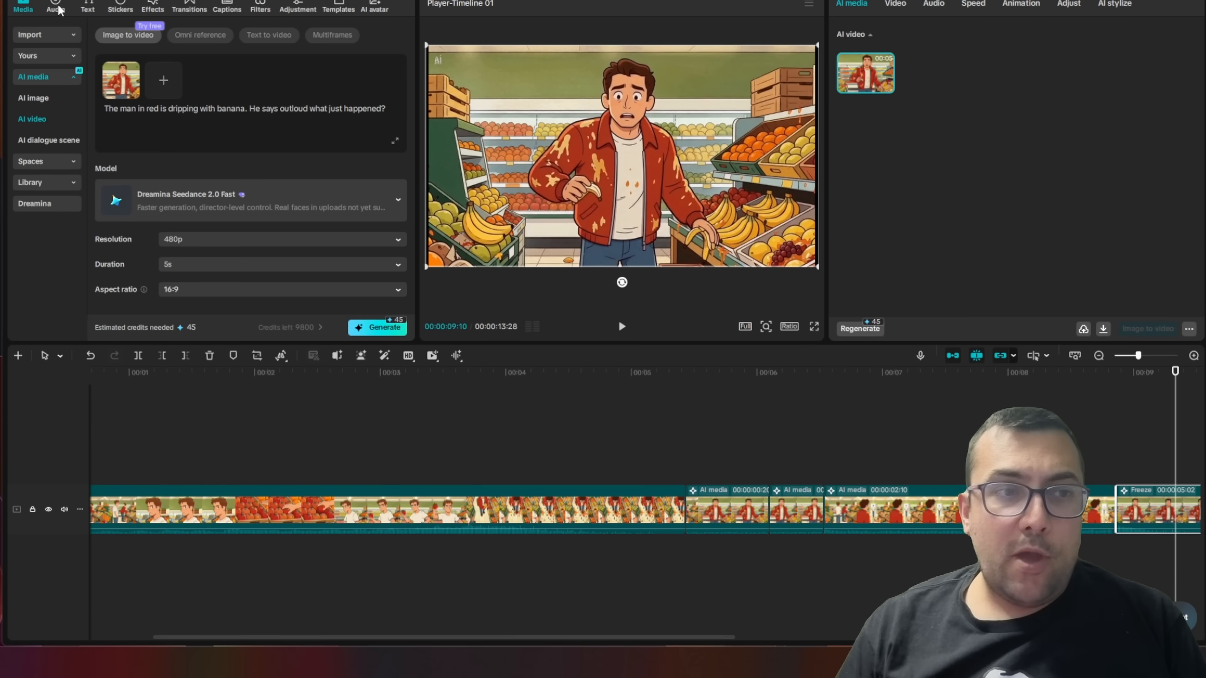
# Browse the music categories, including Vlog, and view the AI music generator
pyautogui.click(57, 7)
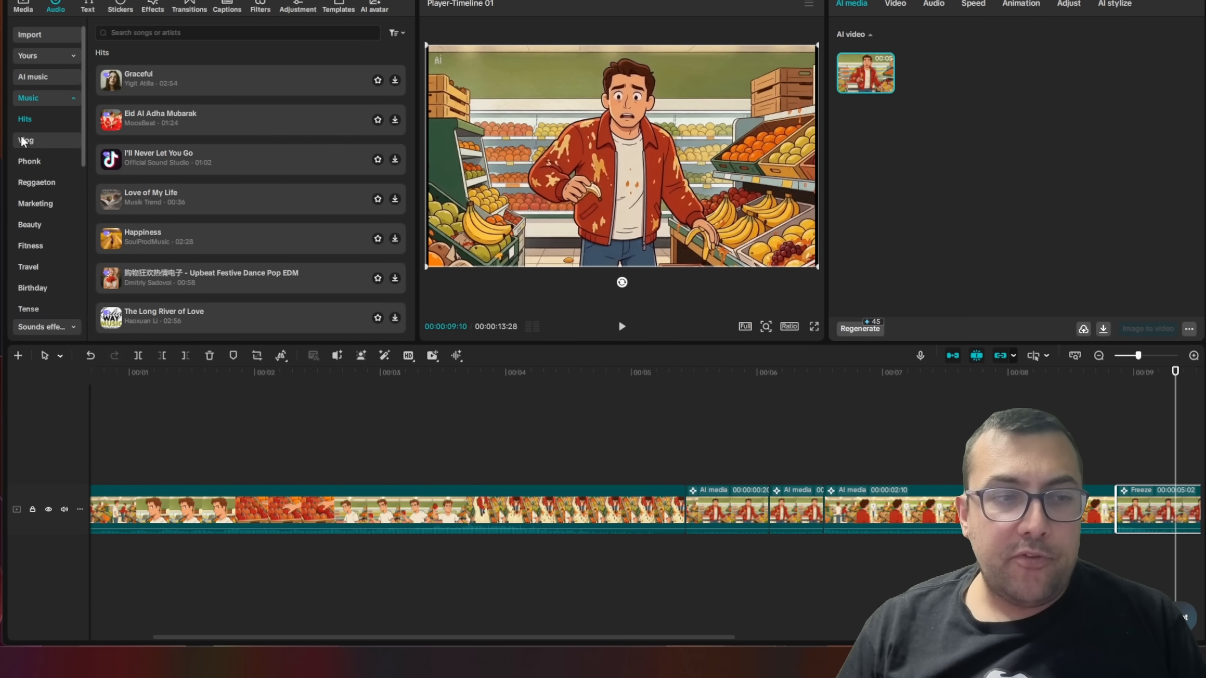
pyautogui.click(43, 138)
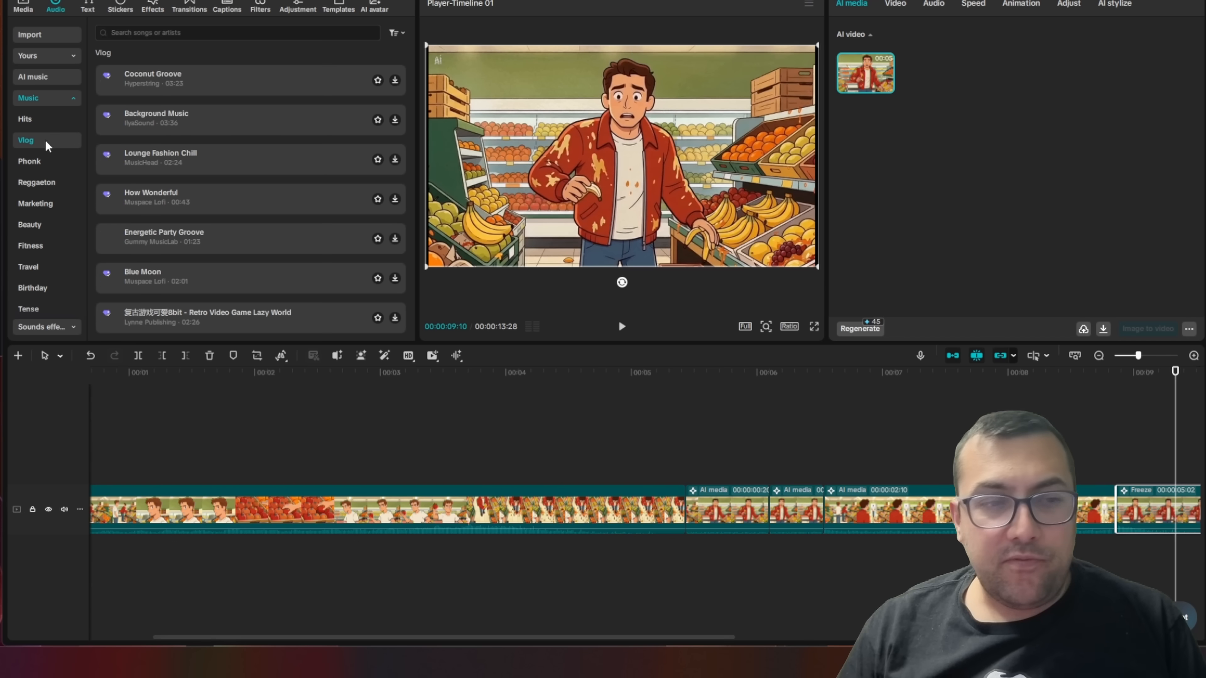
pyautogui.scroll(-6, 56, 220)
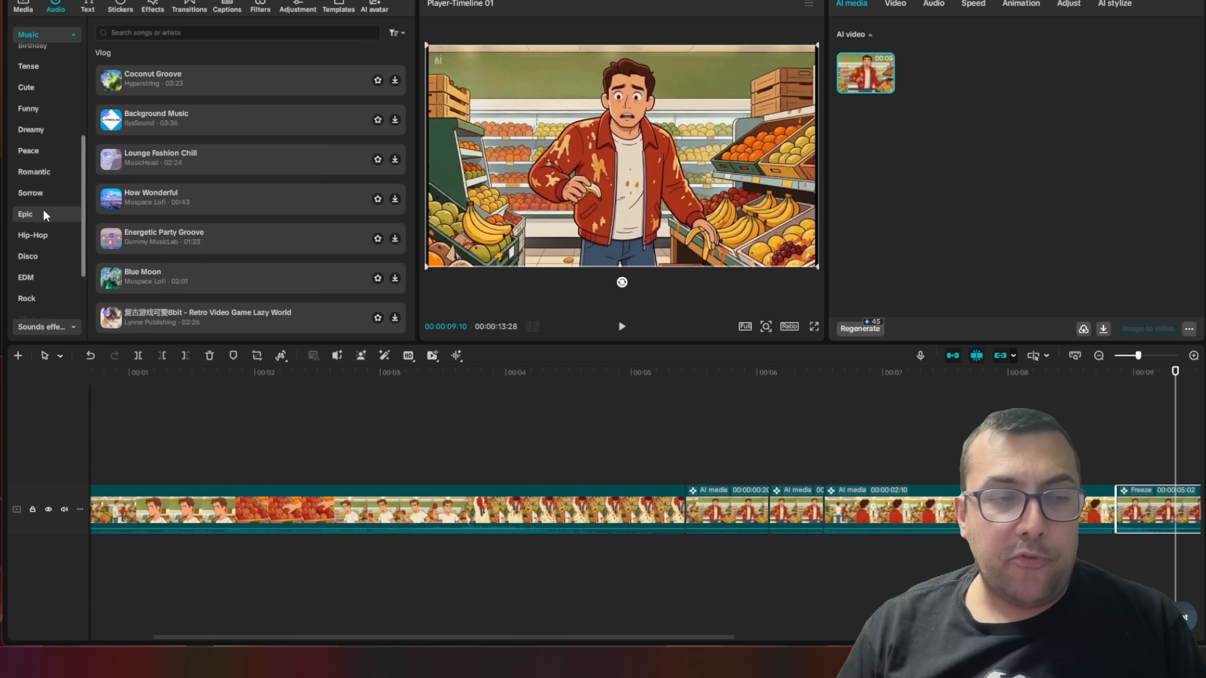
pyautogui.scroll(6, 43, 211)
pyautogui.click(56, 78)
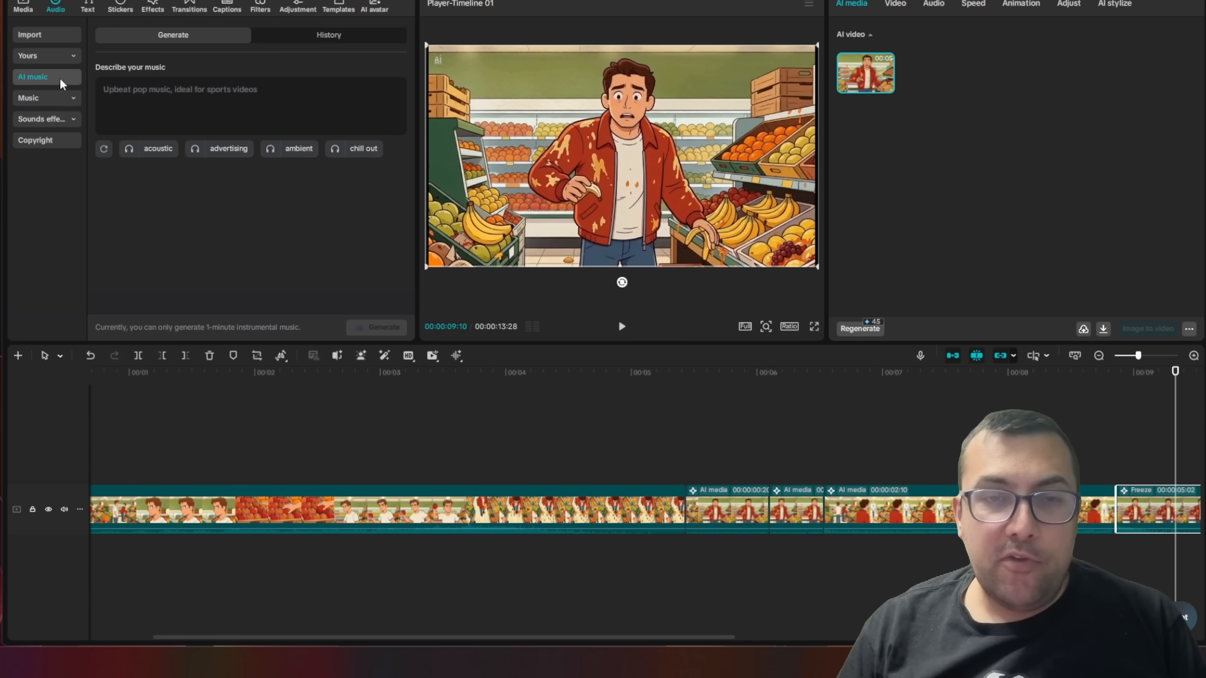
# Add a pink trending text effect near 00:00:06 with the text "FOOD FIGHT" and place it in the lower part of the frame
pyautogui.click(93, 11)
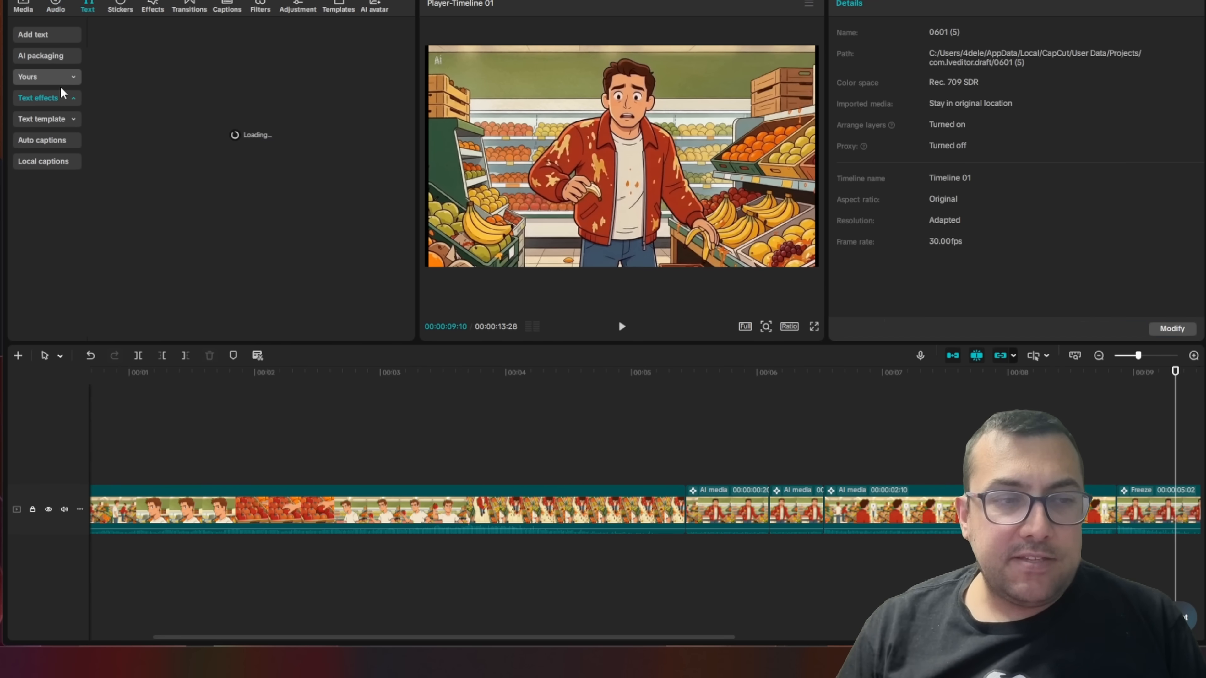
pyautogui.moveTo(127, 100); pyautogui.dragTo(741, 460)
pyautogui.click(762, 367)
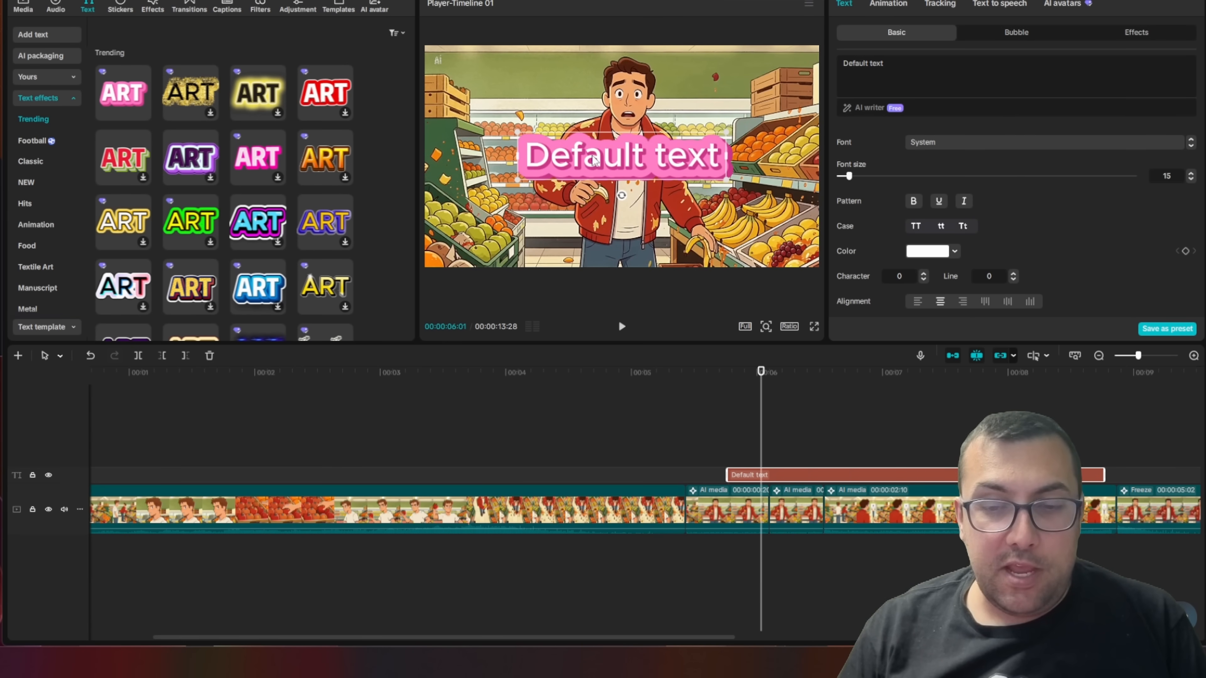
pyautogui.moveTo(595, 160); pyautogui.dragTo(596, 237)
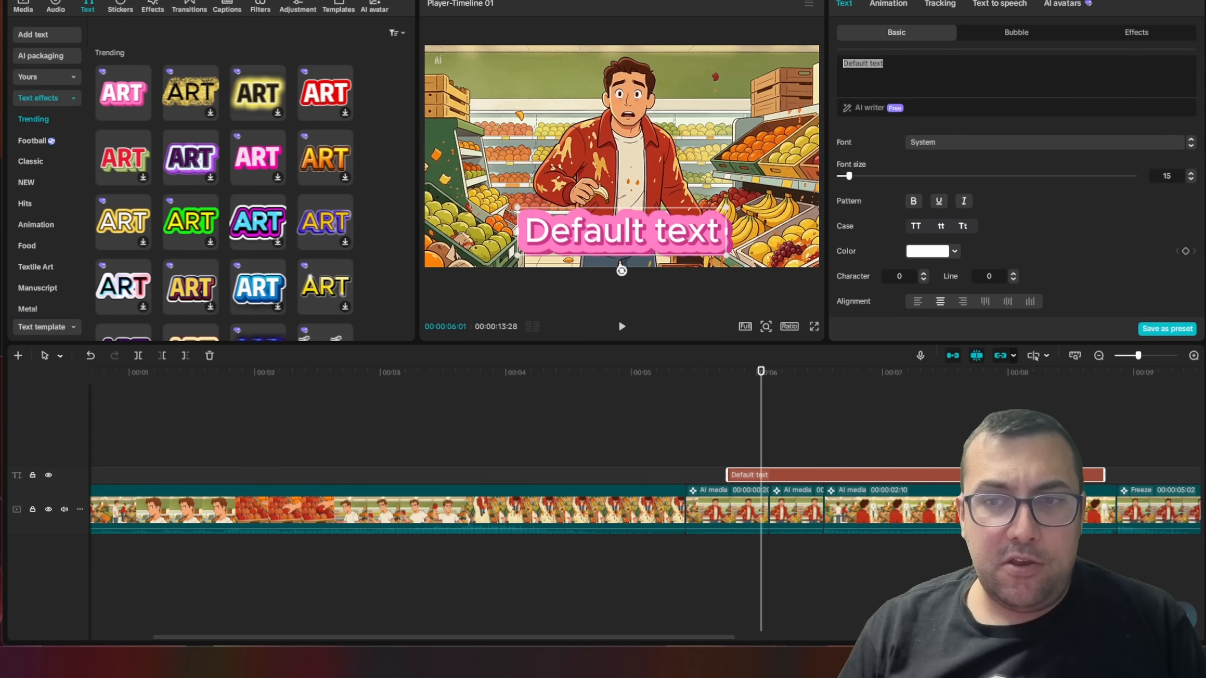
pyautogui.write('FOOD FIGHT')
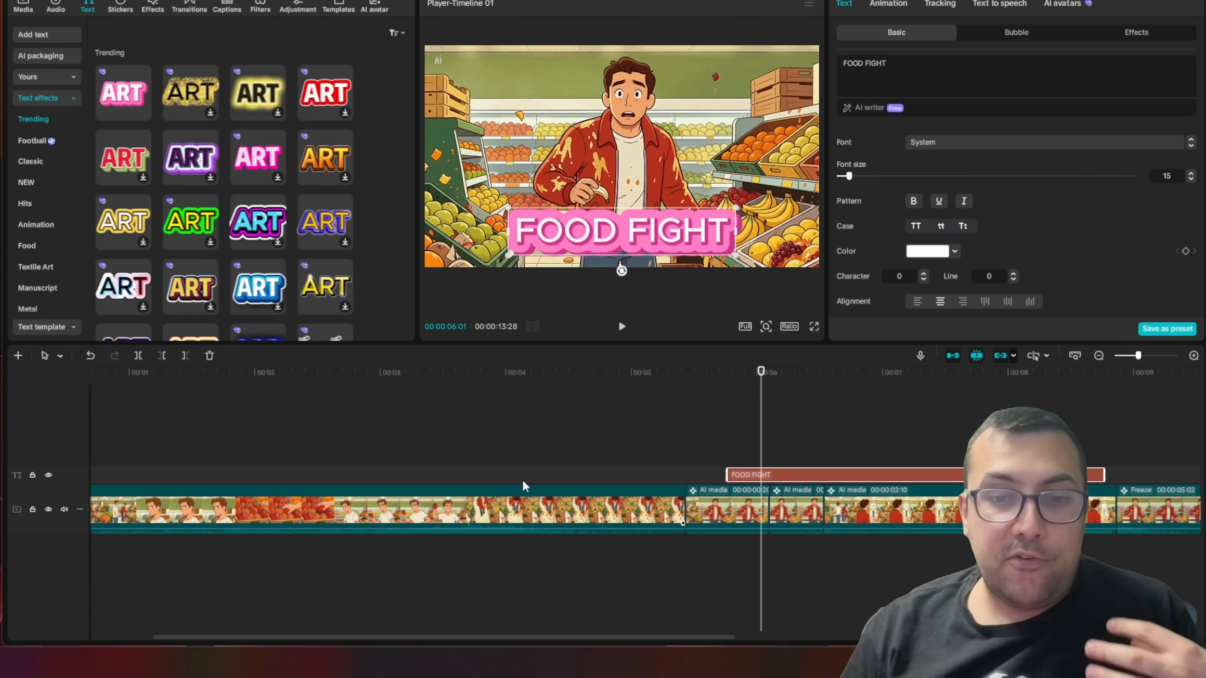
# Move the FOOD FIGHT title so it starts at the cut just after 00:00:06 and shorten it from its end
pyautogui.click(627, 411)
pyautogui.moveTo(736, 476); pyautogui.dragTo(817, 476)
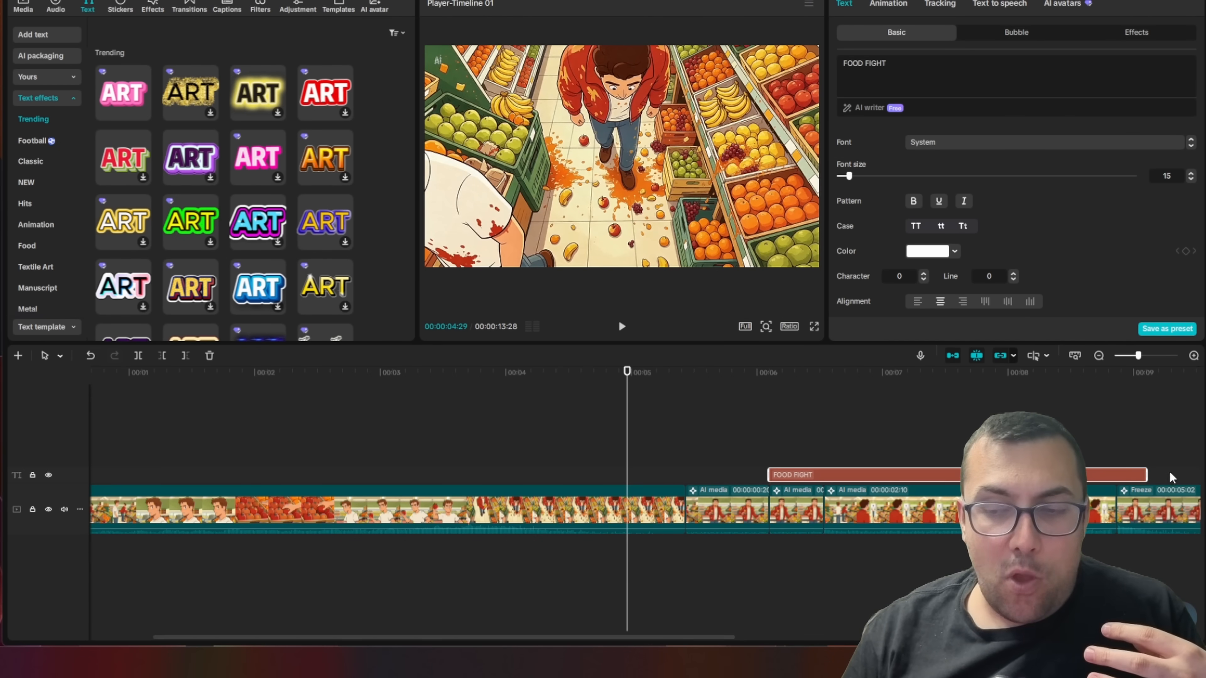
pyautogui.moveTo(1143, 476); pyautogui.dragTo(942, 439)
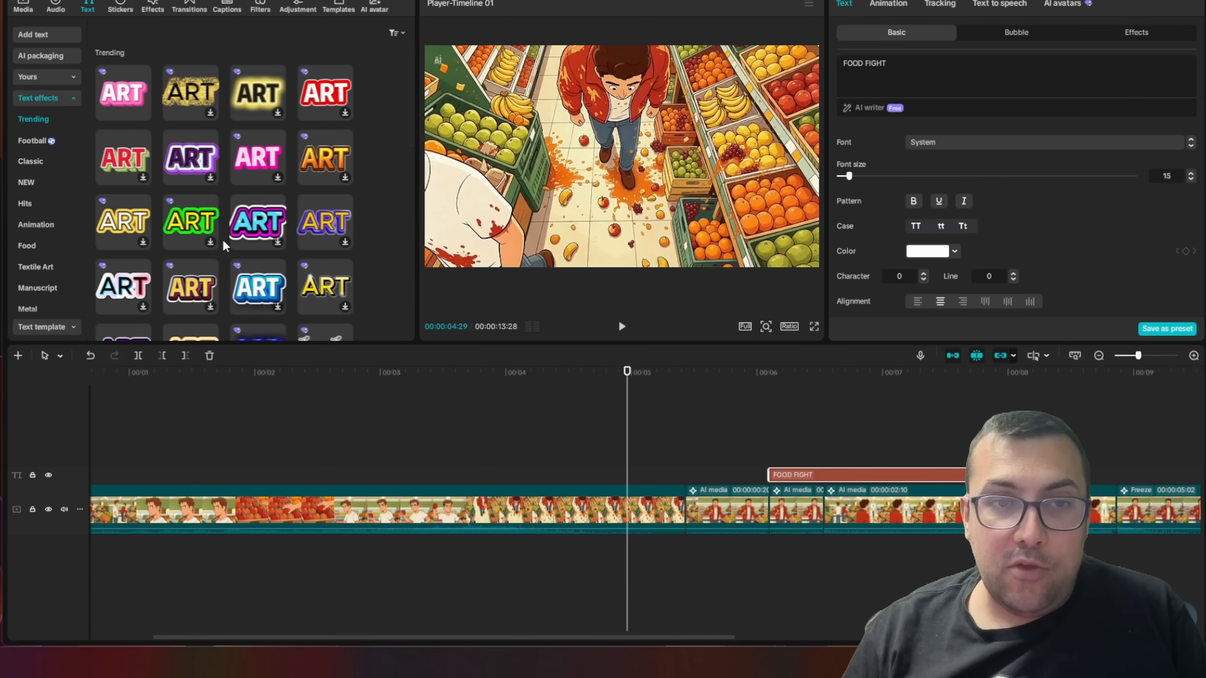
# Browse the stickers, effects, trending transitions and captions available for the video
pyautogui.click(128, 6)
pyautogui.click(154, 5)
pyautogui.click(184, 5)
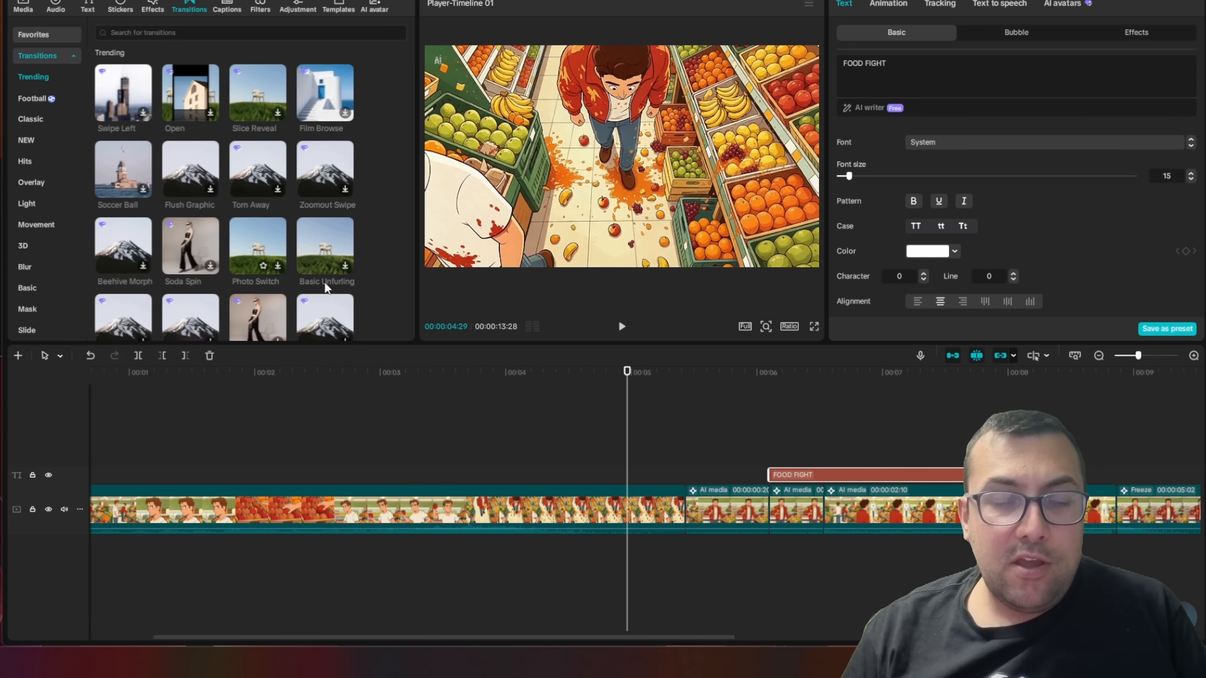
pyautogui.scroll(-10, 227, 211)
pyautogui.scroll(10, 223, 218)
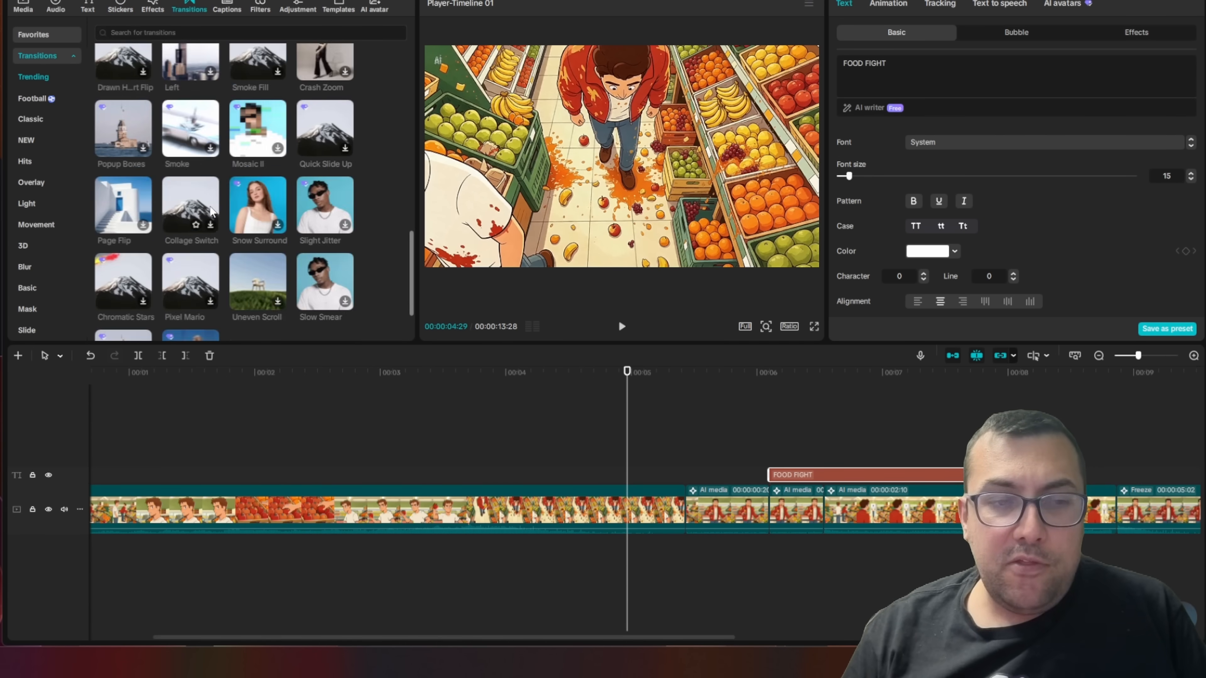
pyautogui.click(227, 8)
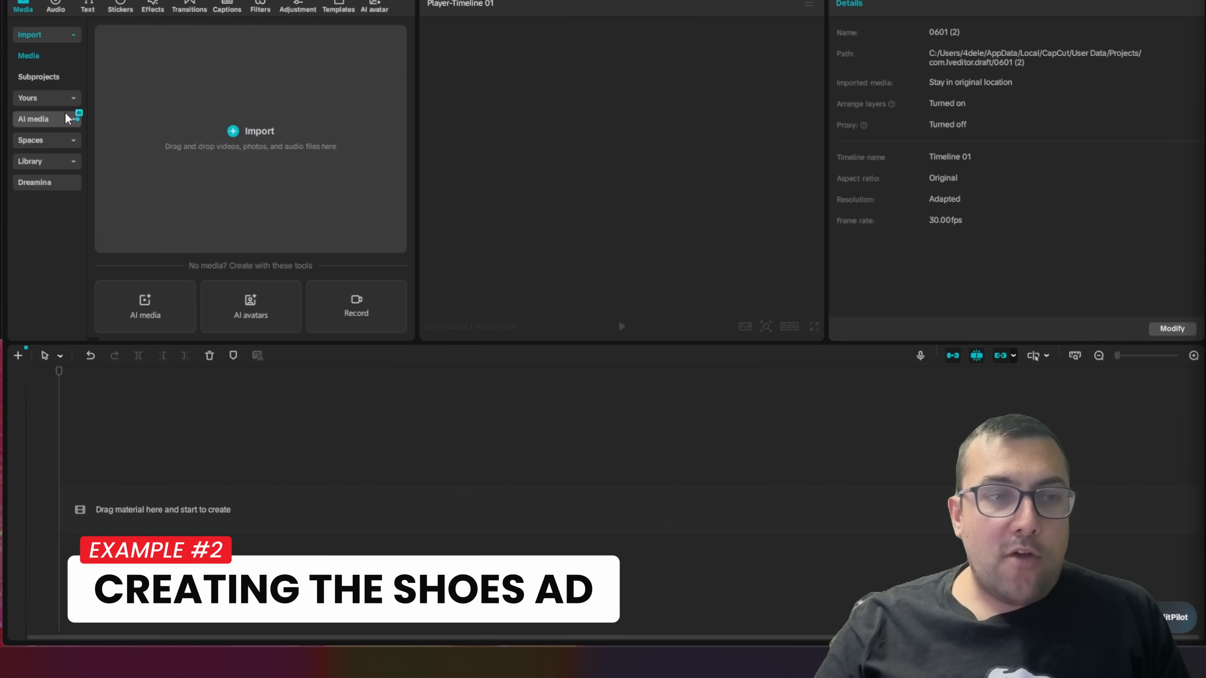
# In the new empty project, choose the GPT Image 2 model for AI image generation and check the resolution options
pyautogui.click(65, 113)
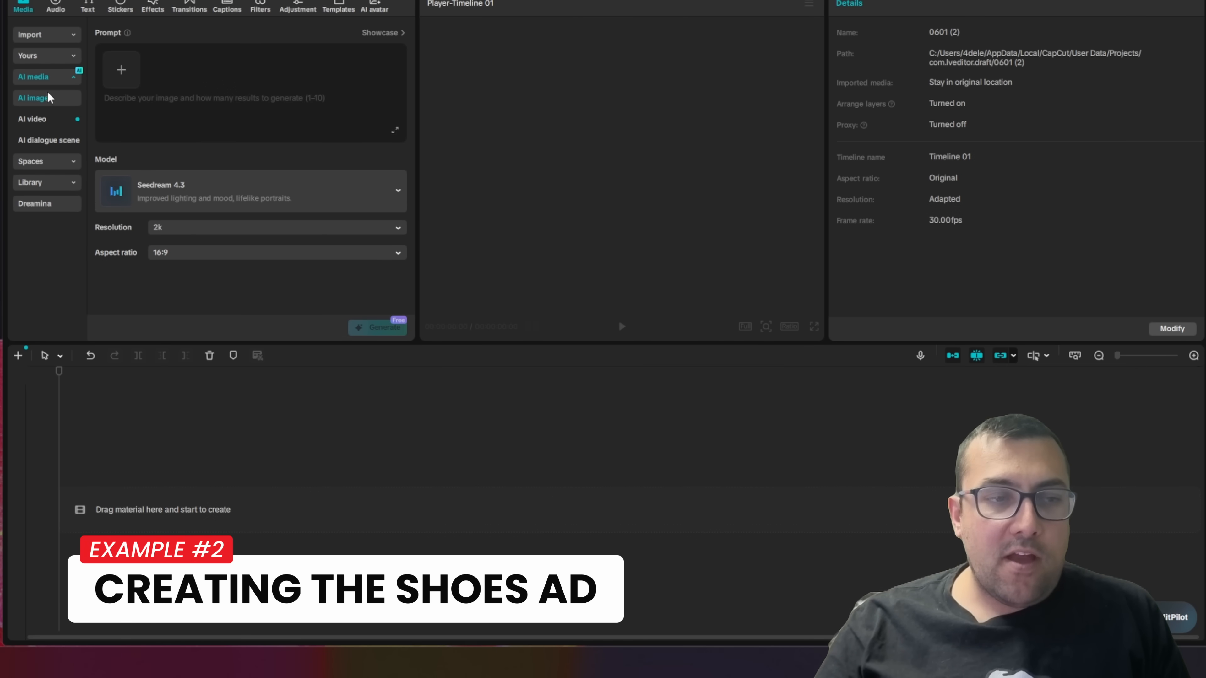
pyautogui.click(214, 195)
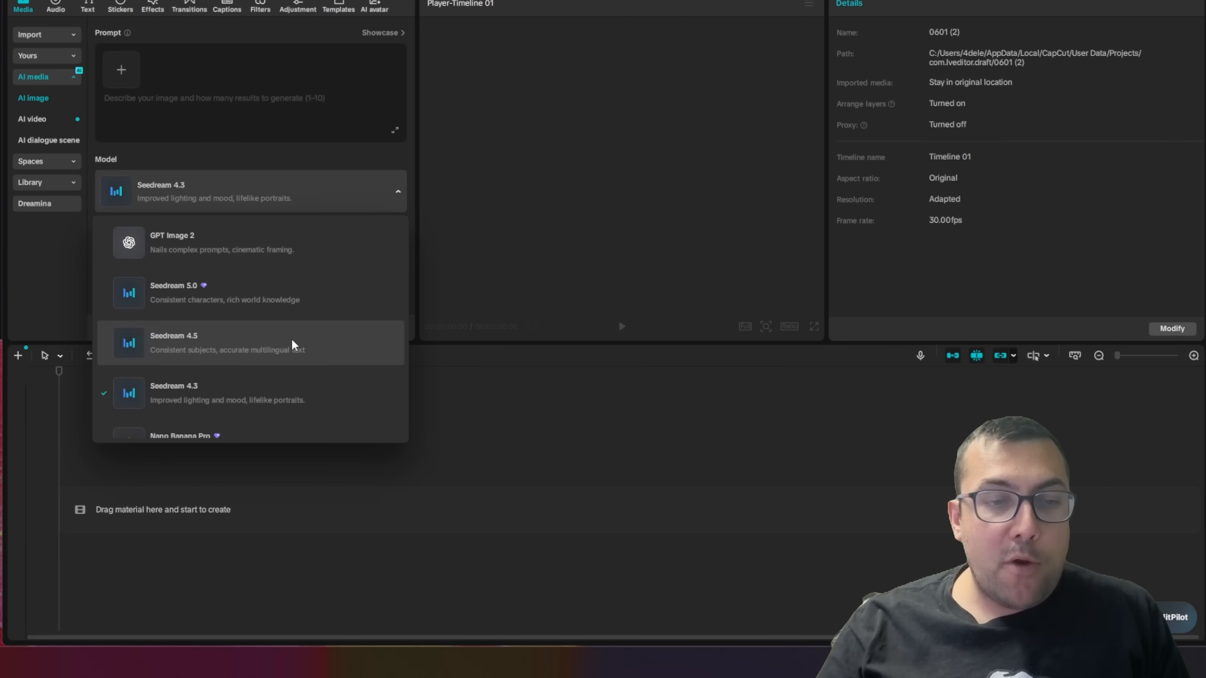
pyautogui.scroll(-4, 299, 311)
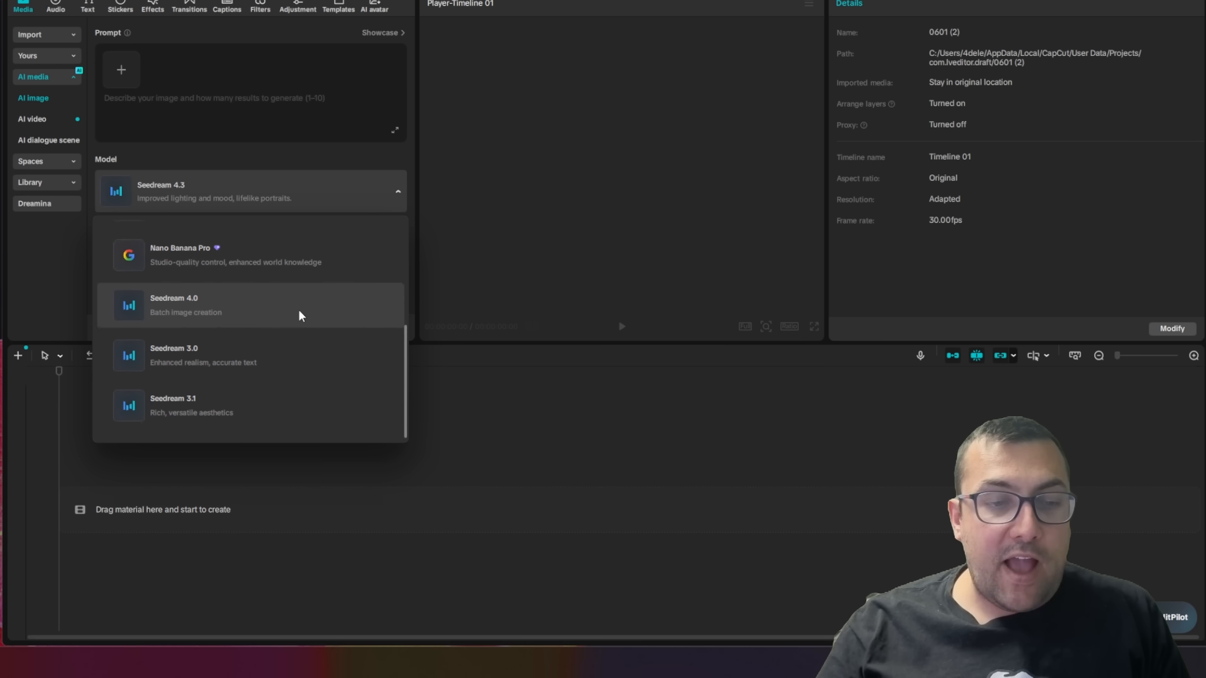
pyautogui.scroll(4, 314, 329)
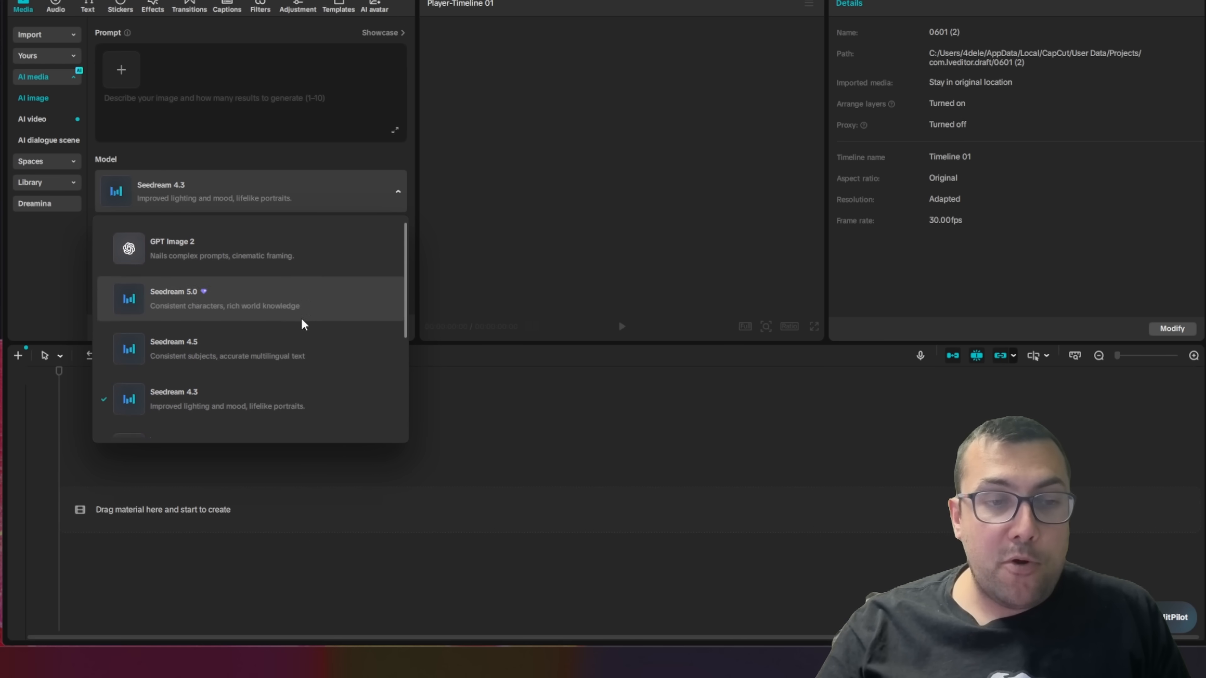
pyautogui.click(209, 247)
pyautogui.click(210, 227)
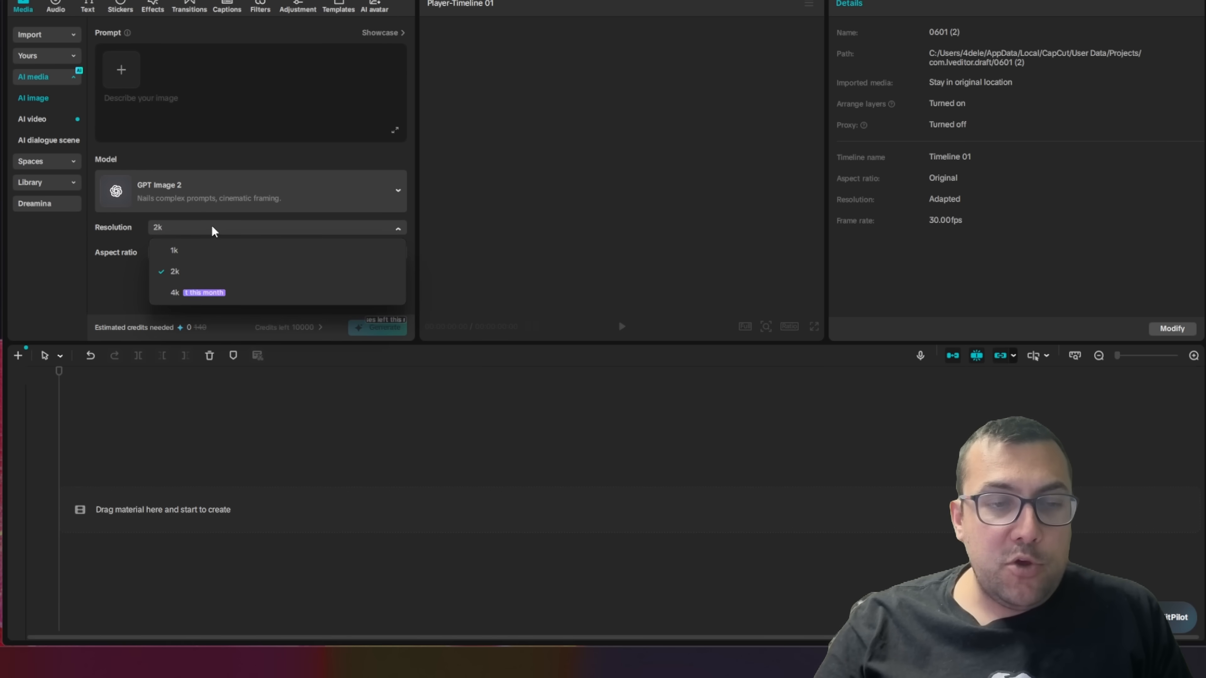
# Add the red-and-white shoe photo as reference and generate 2k 16:9 images with the prompt "The box these shoes come in"
pyautogui.click(124, 72)
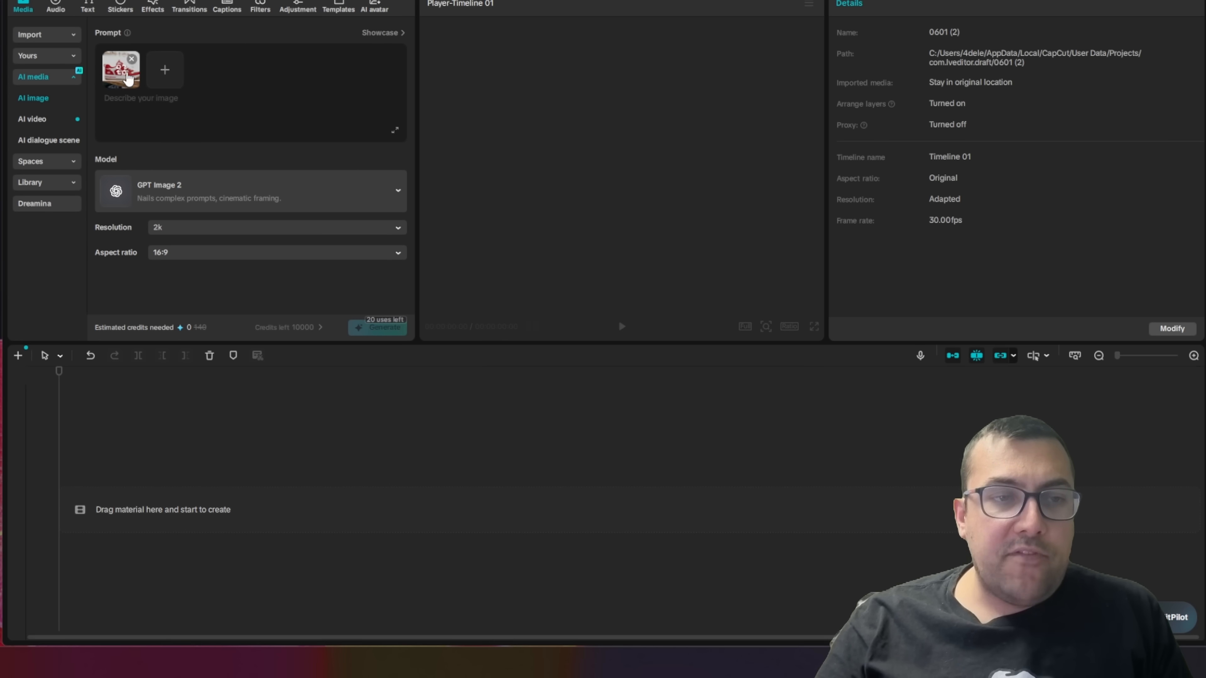
pyautogui.click(147, 100)
pyautogui.write('The box these shoes come in')
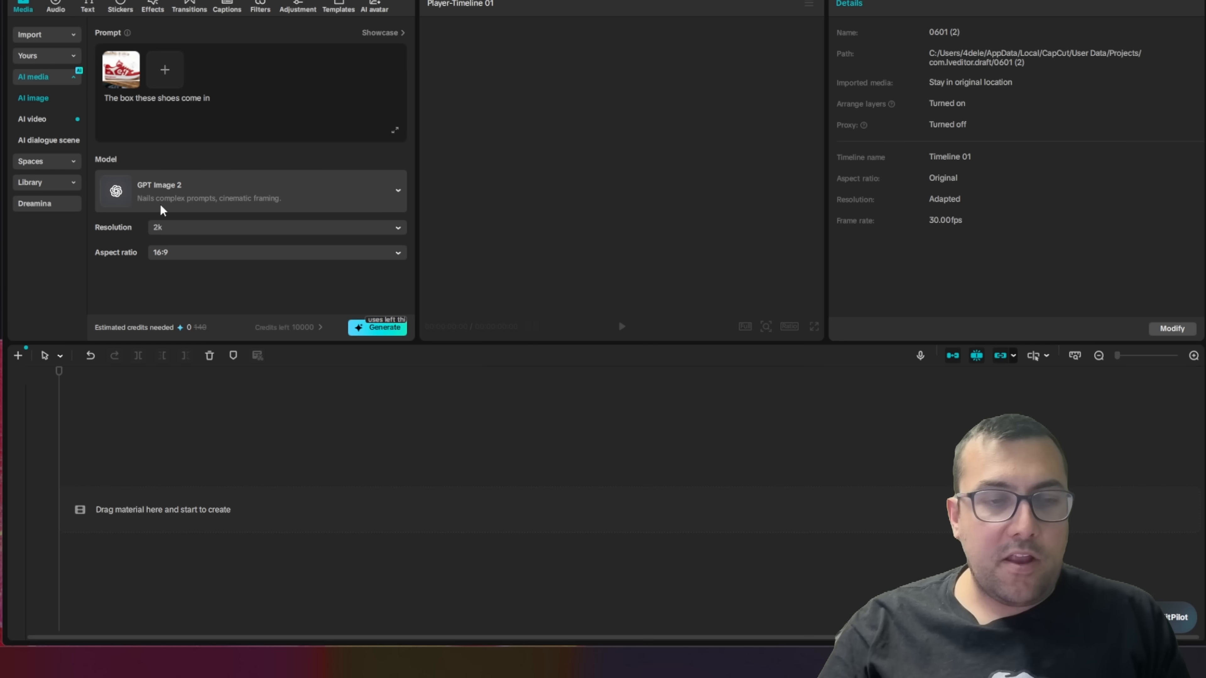
pyautogui.click(385, 327)
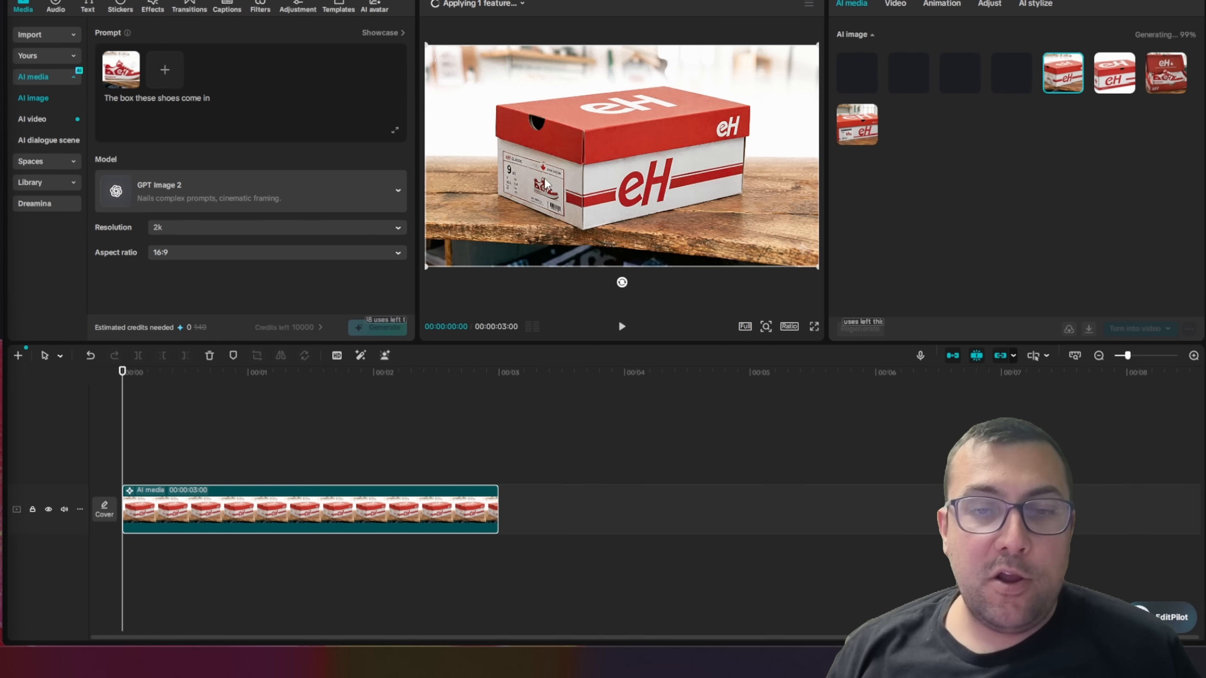
# Compare the generated shoe-box images and select the open red box with the shoe inside
pyautogui.click(1114, 72)
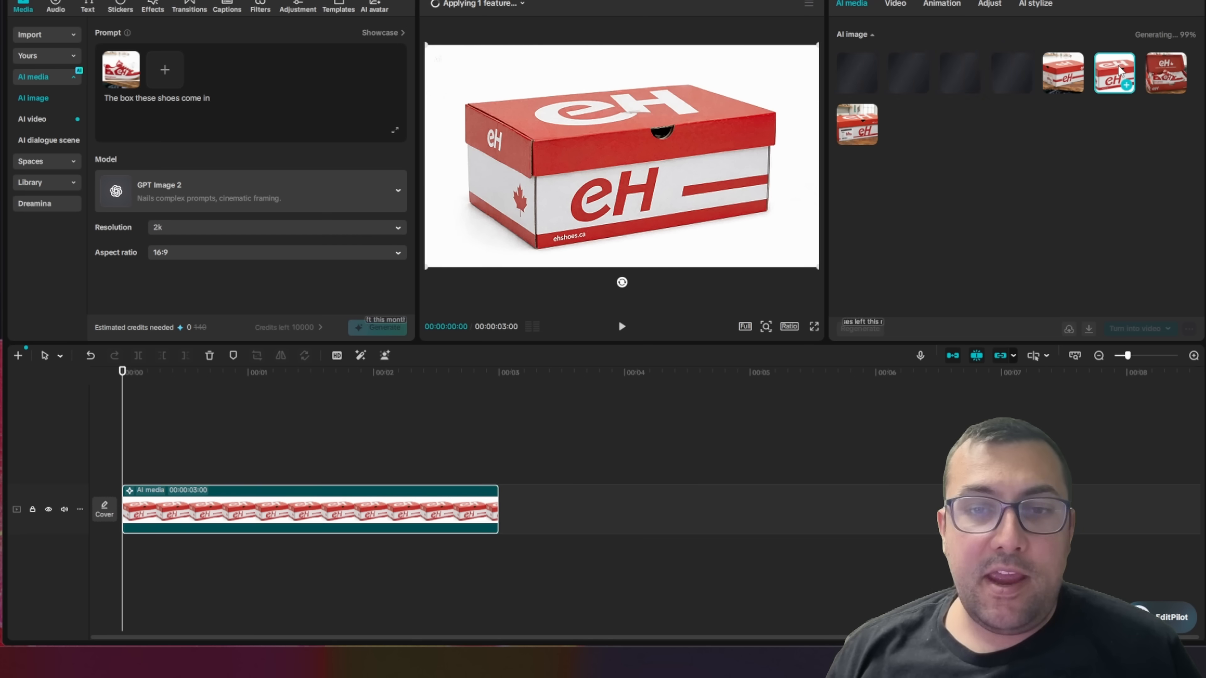
pyautogui.click(1156, 74)
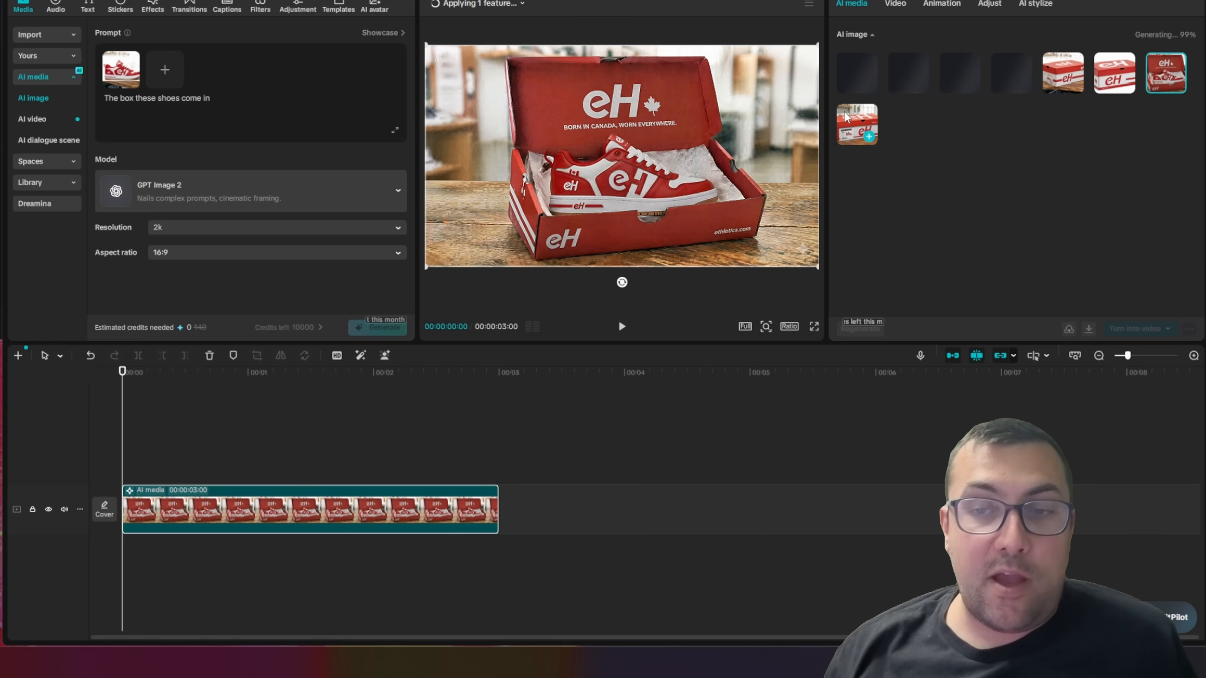
pyautogui.click(857, 124)
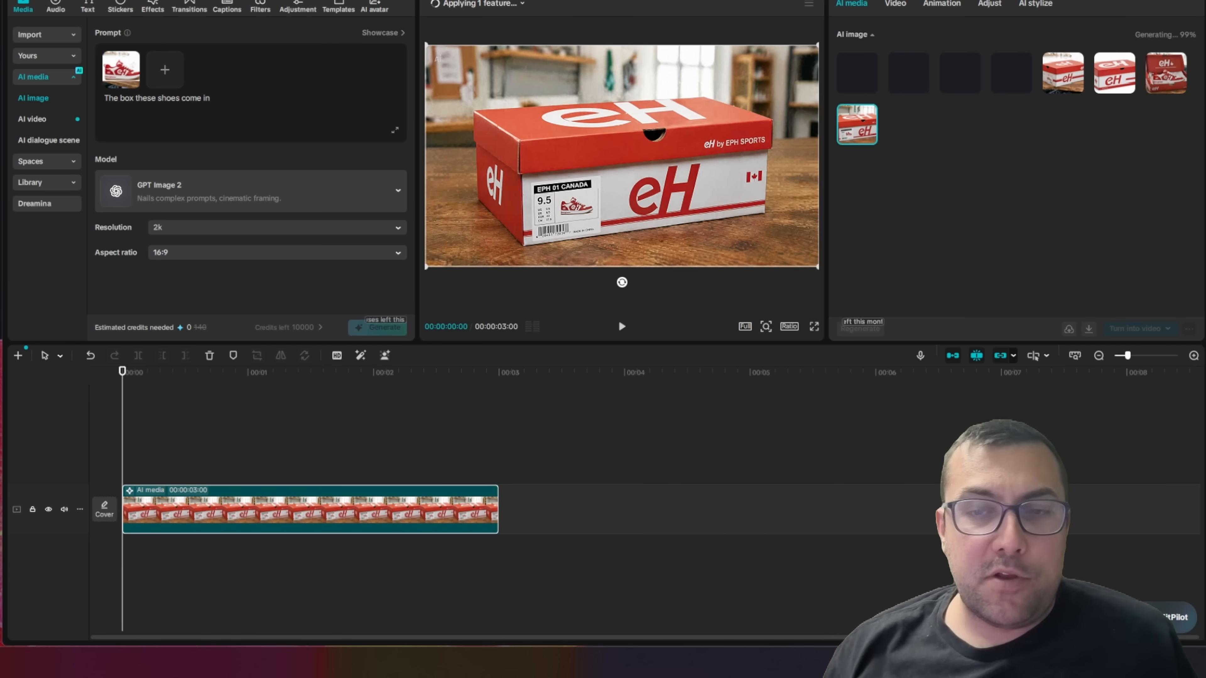
pyautogui.click(1171, 71)
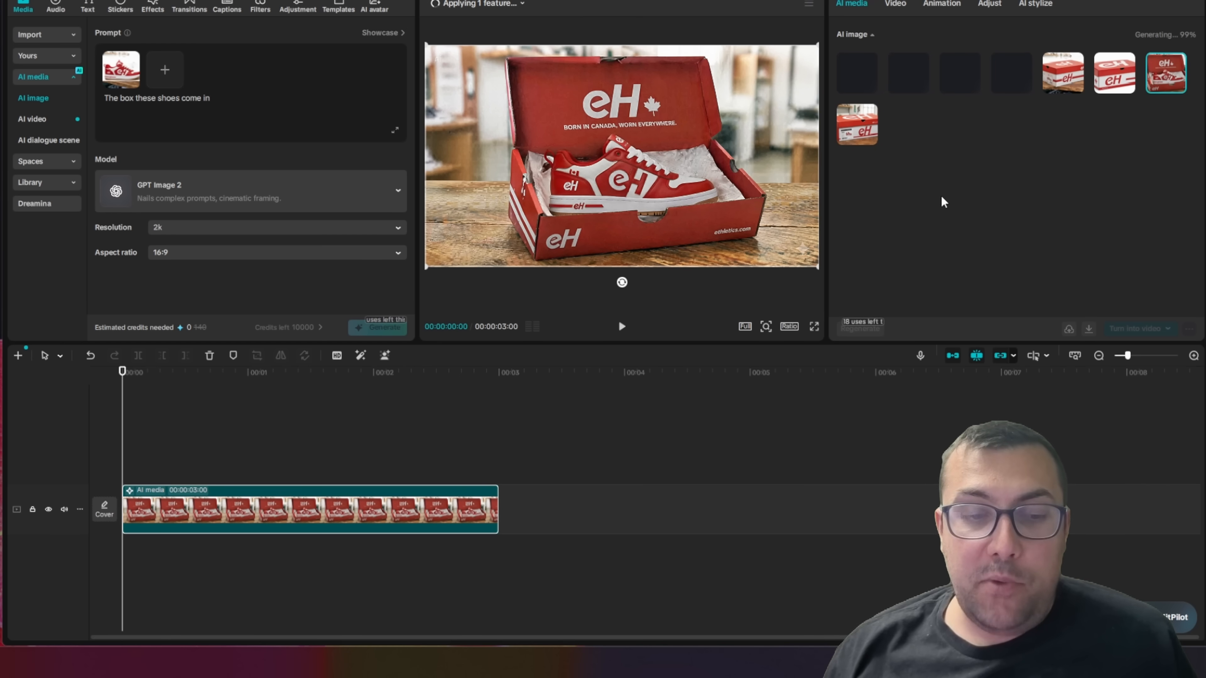
pyautogui.moveTo(1134, 98); pyautogui.dragTo(301, 508)
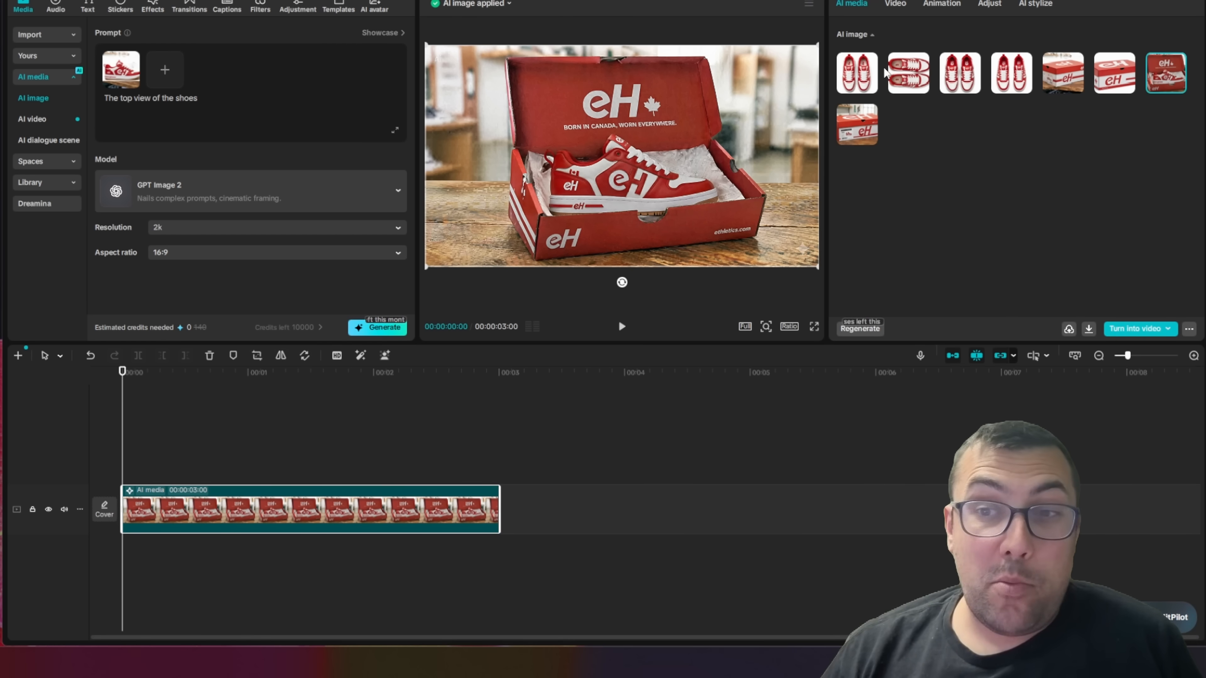
# Compare the generated top-view shoe images one by one, ending on the fourth
pyautogui.click(848, 74)
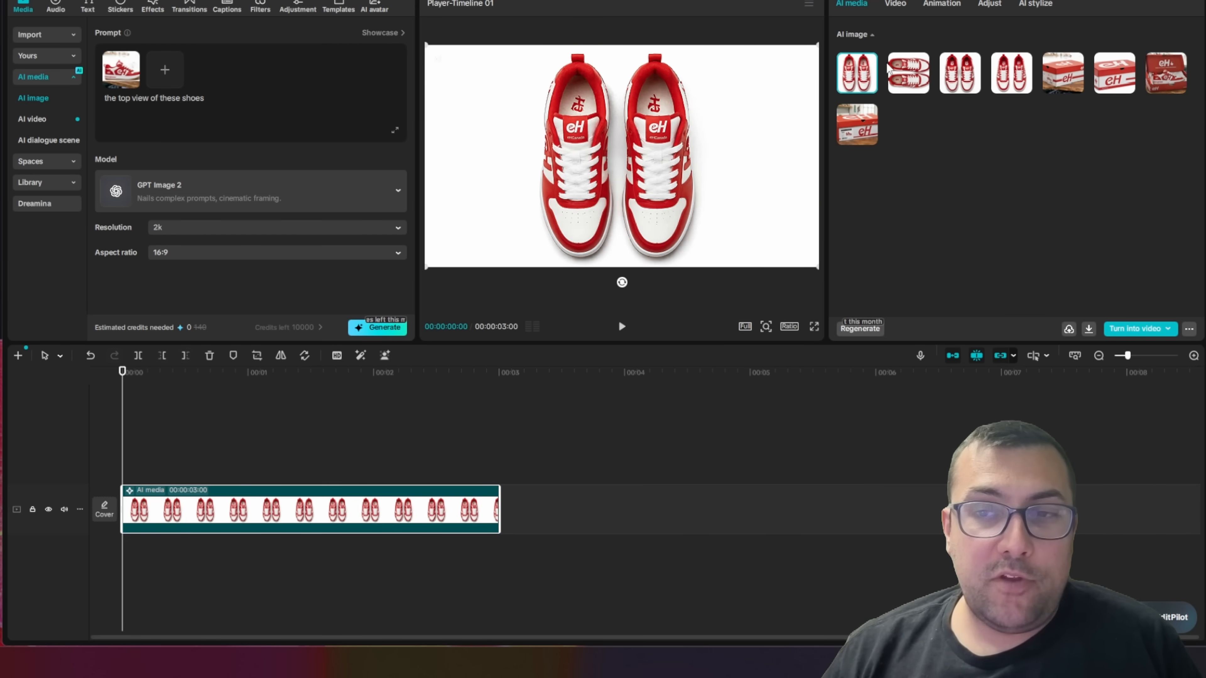
pyautogui.click(895, 67)
pyautogui.click(966, 67)
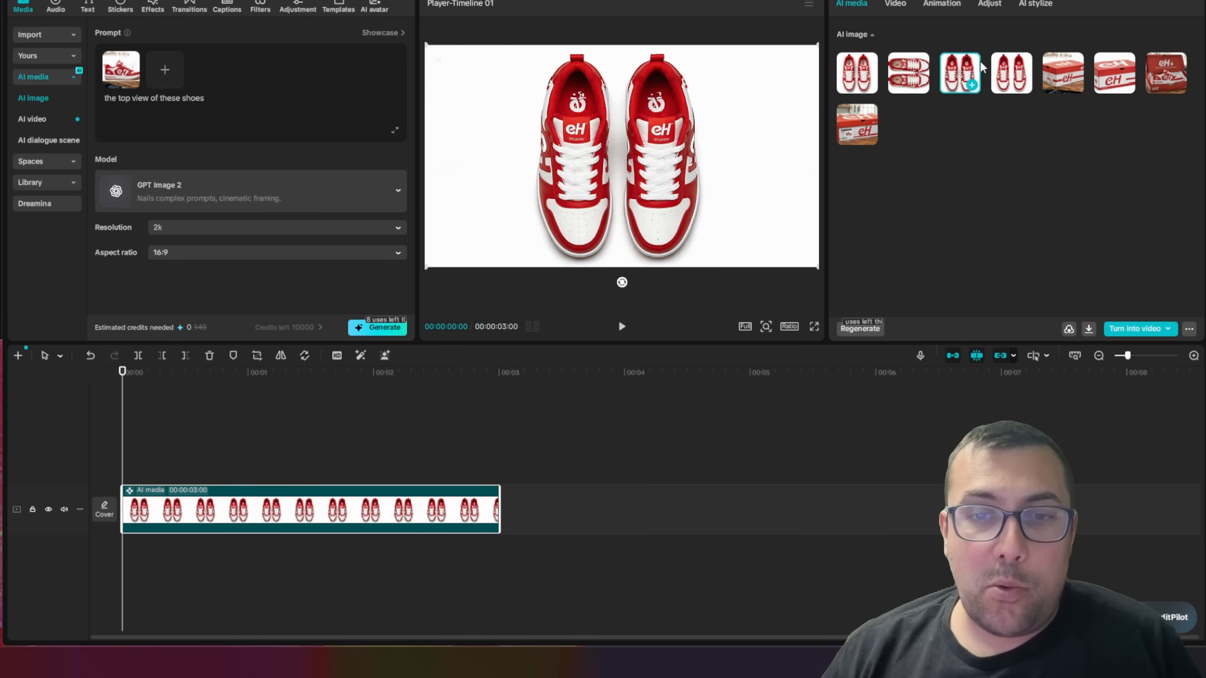
pyautogui.click(1018, 62)
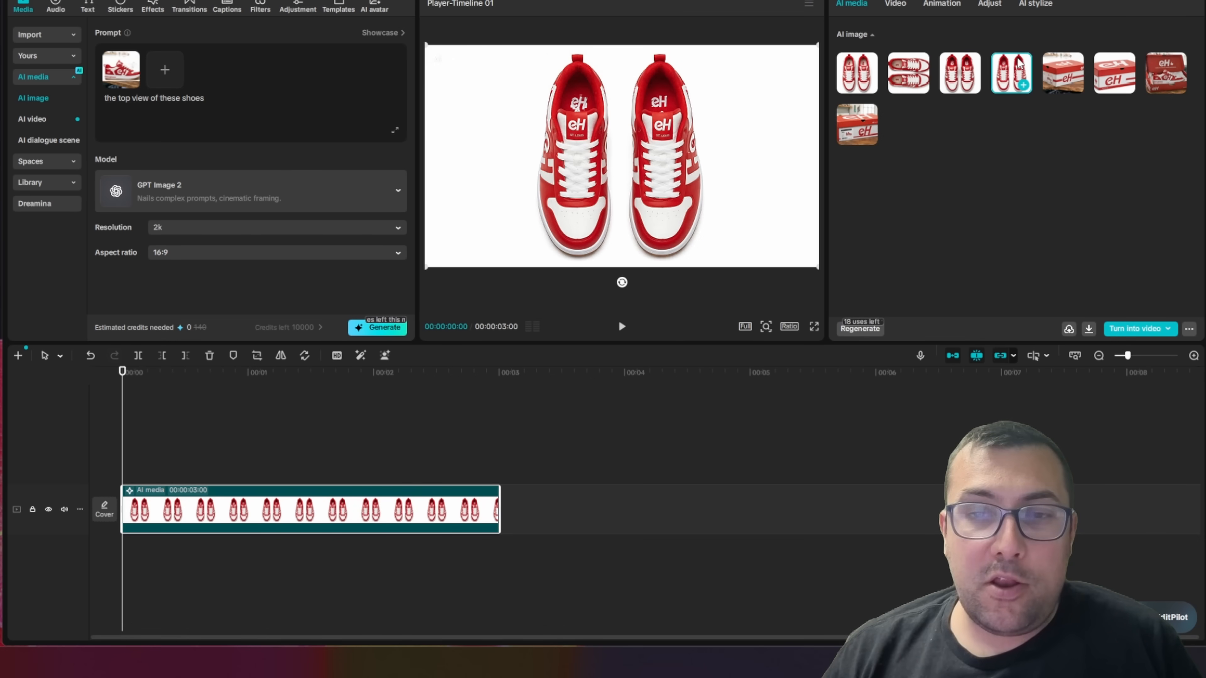
# Select the first top-view shoe image and generate new 2k 16:9 images with the prompt "the side view of the shoes"
pyautogui.click(965, 64)
pyautogui.click(912, 67)
pyautogui.click(857, 69)
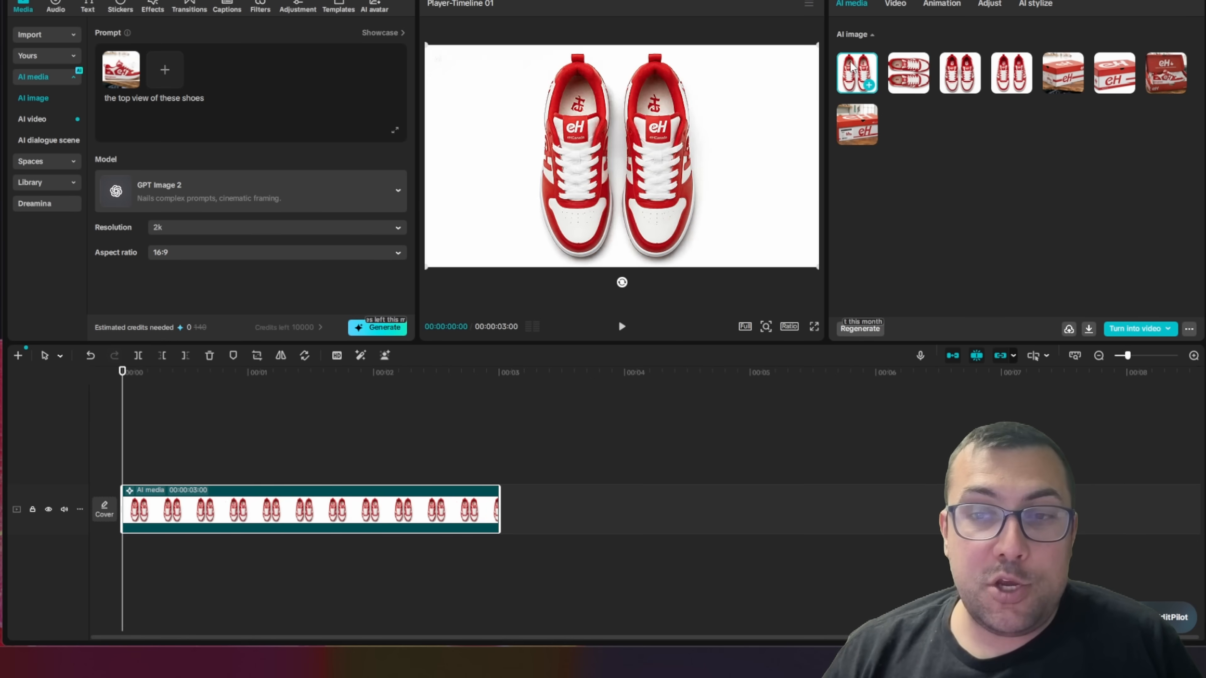
pyautogui.click(379, 328)
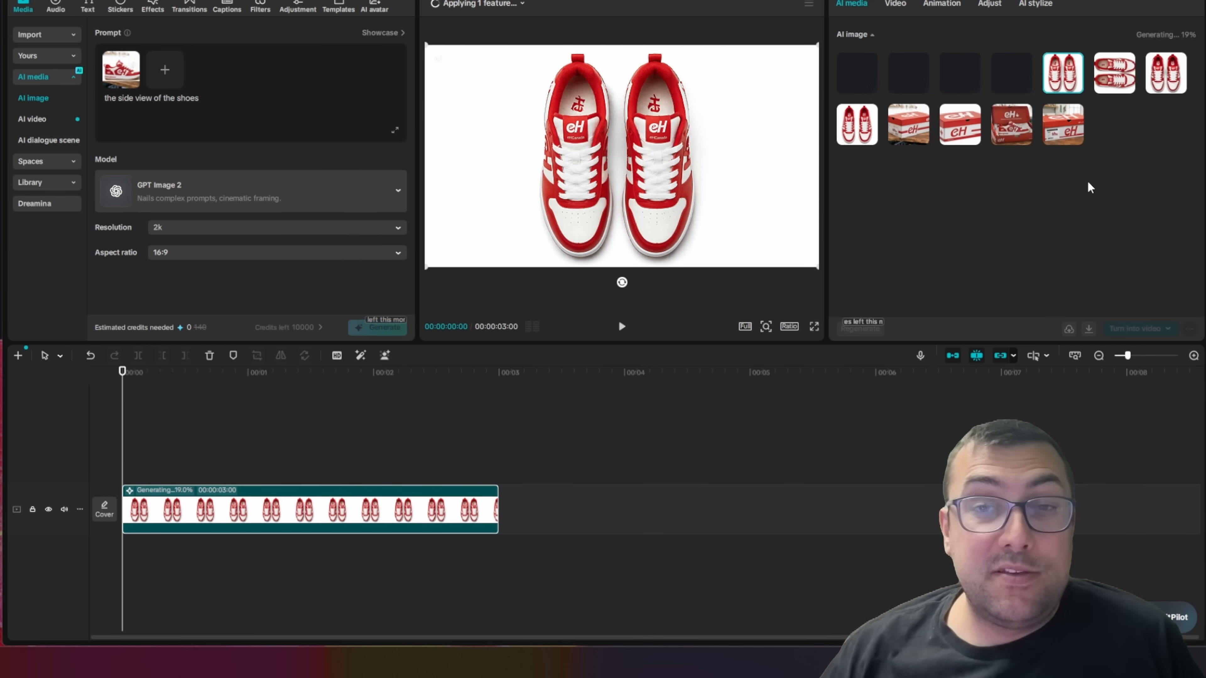
# Review the earlier shoe-box and top-view images, and select the first generated side-view shoe image
pyautogui.click(1062, 124)
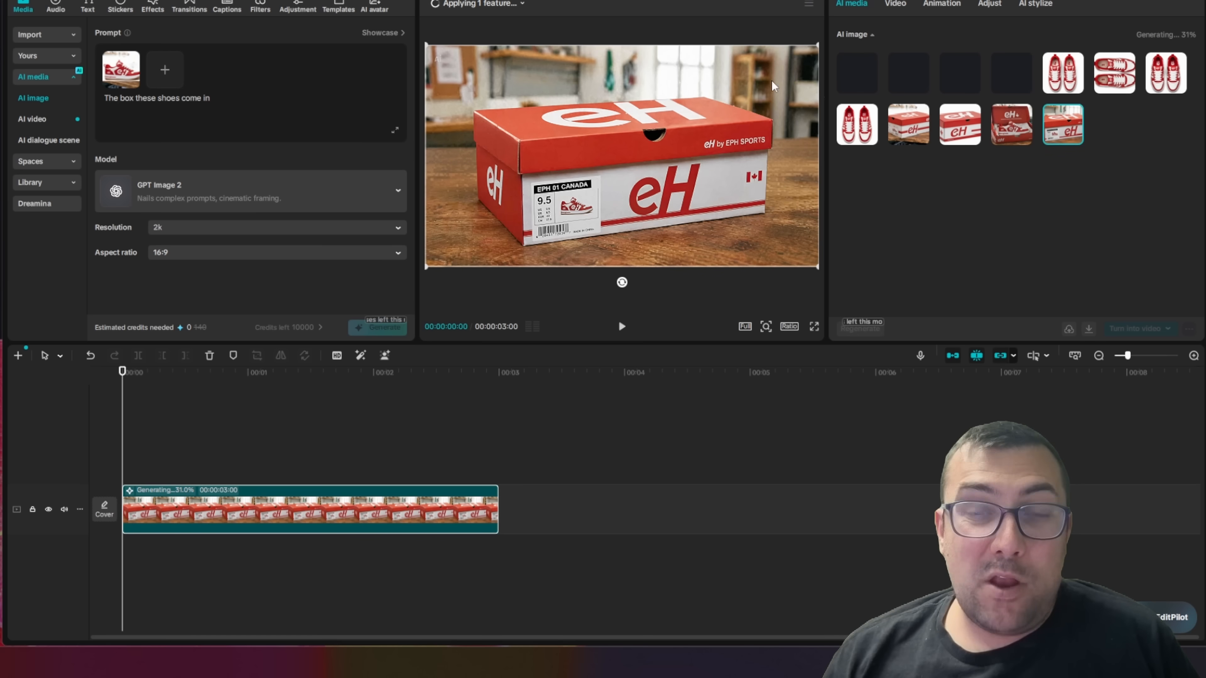
pyautogui.click(909, 129)
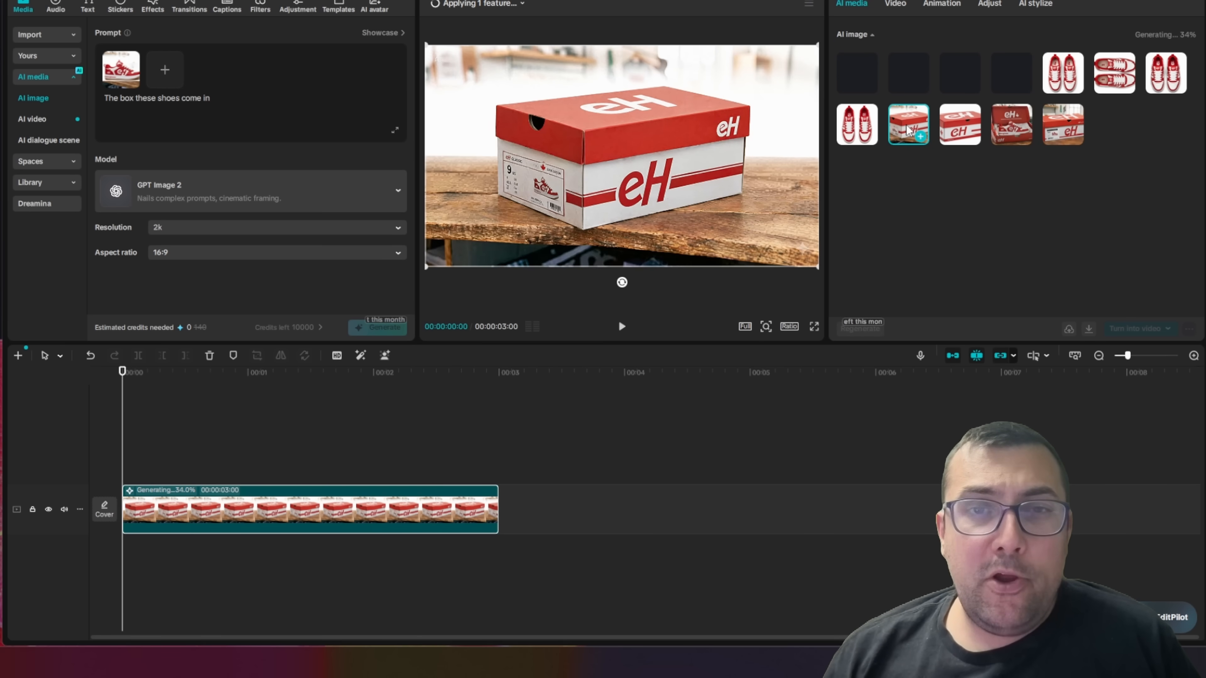
pyautogui.click(1062, 73)
pyautogui.click(1114, 73)
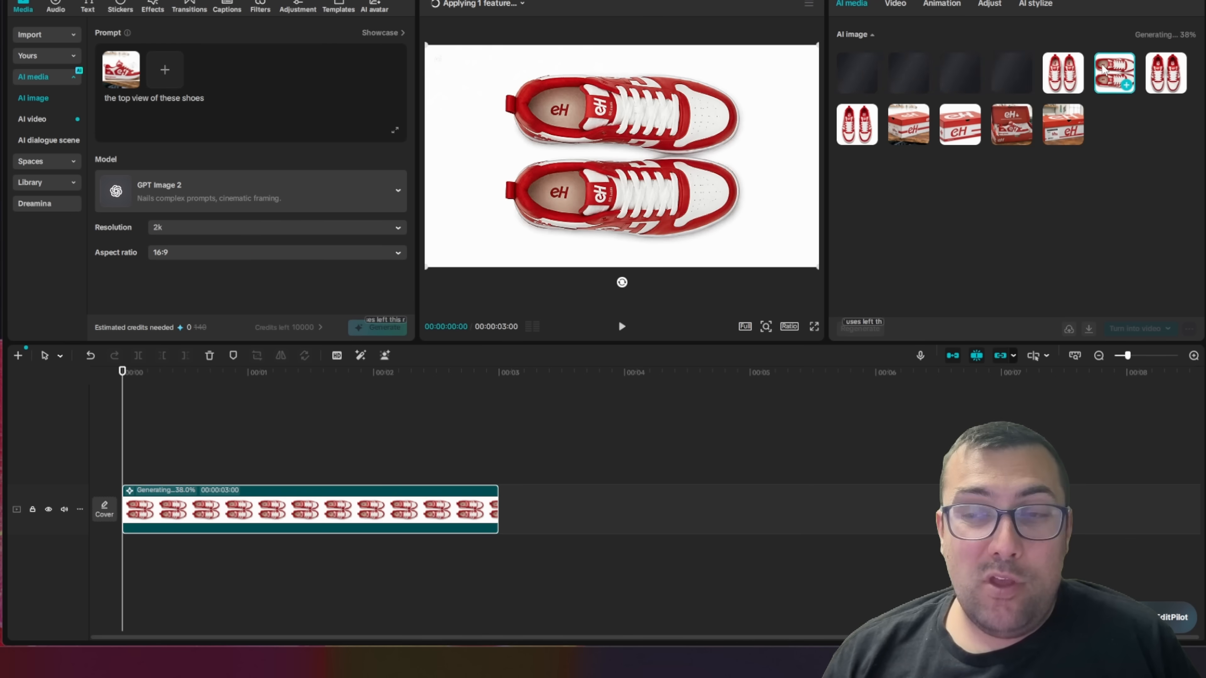
pyautogui.click(1177, 85)
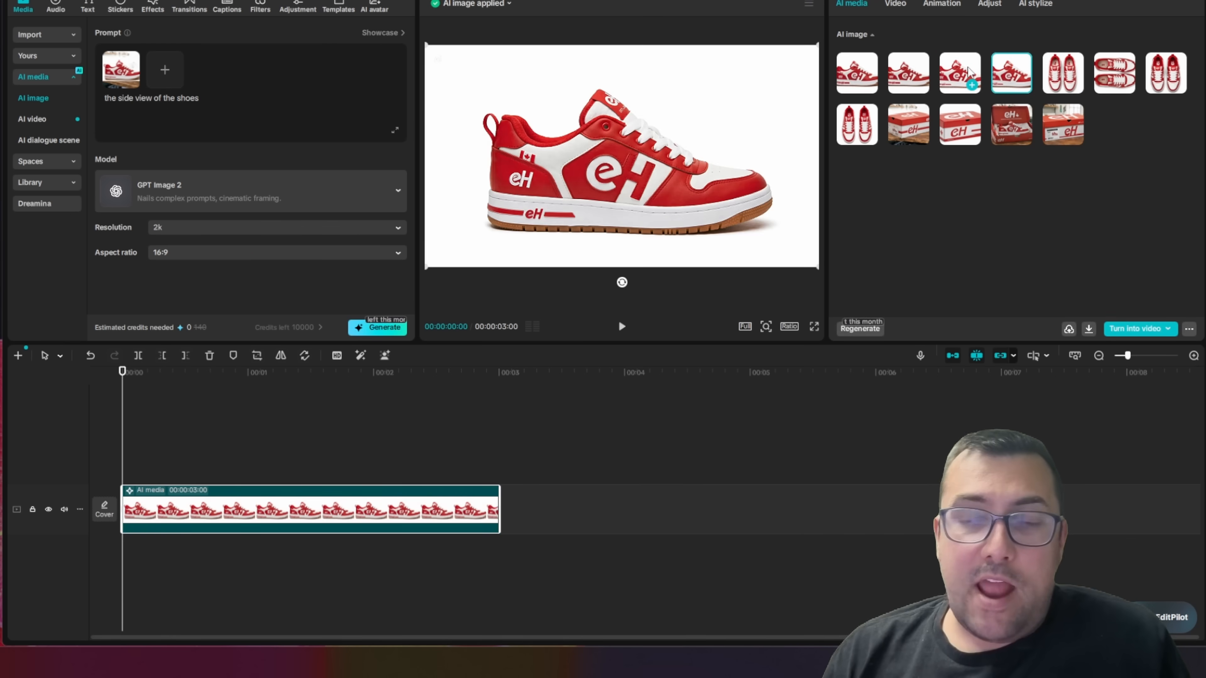
pyautogui.click(852, 75)
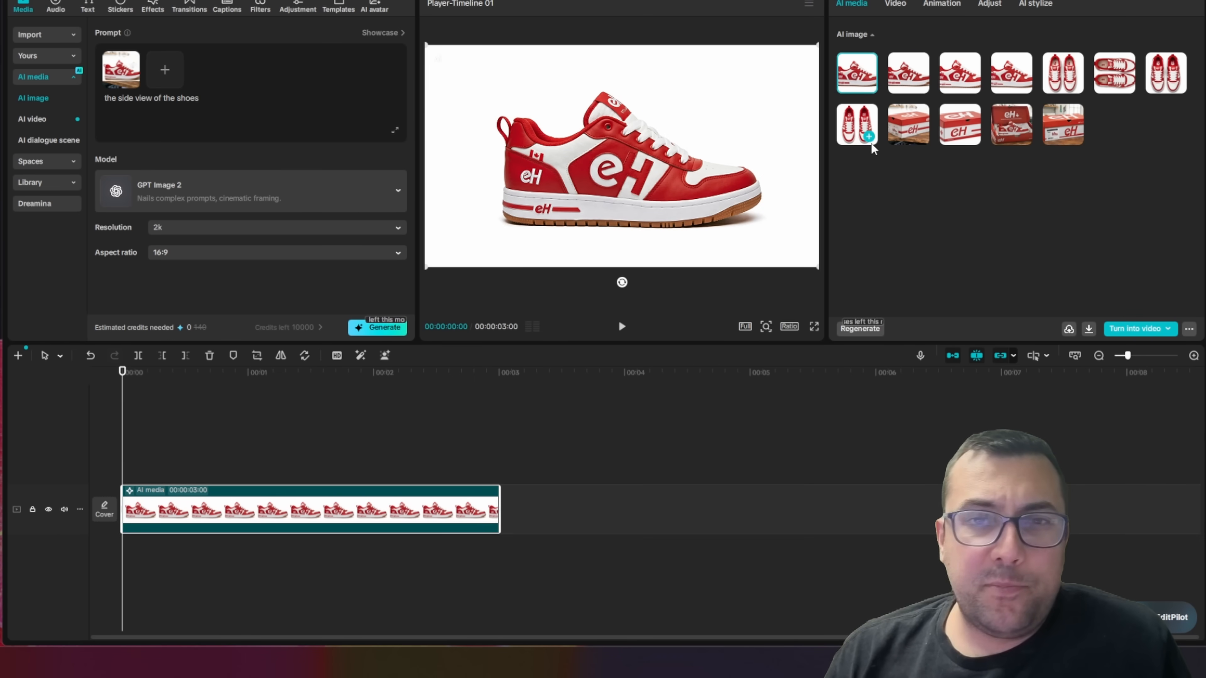